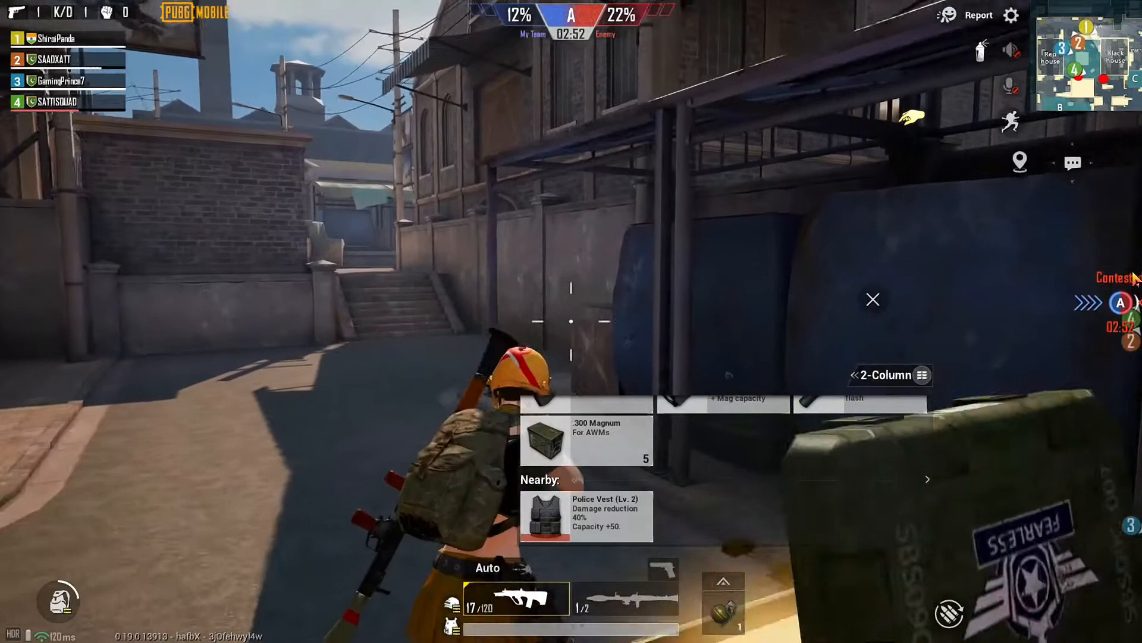
pyautogui.press('s')
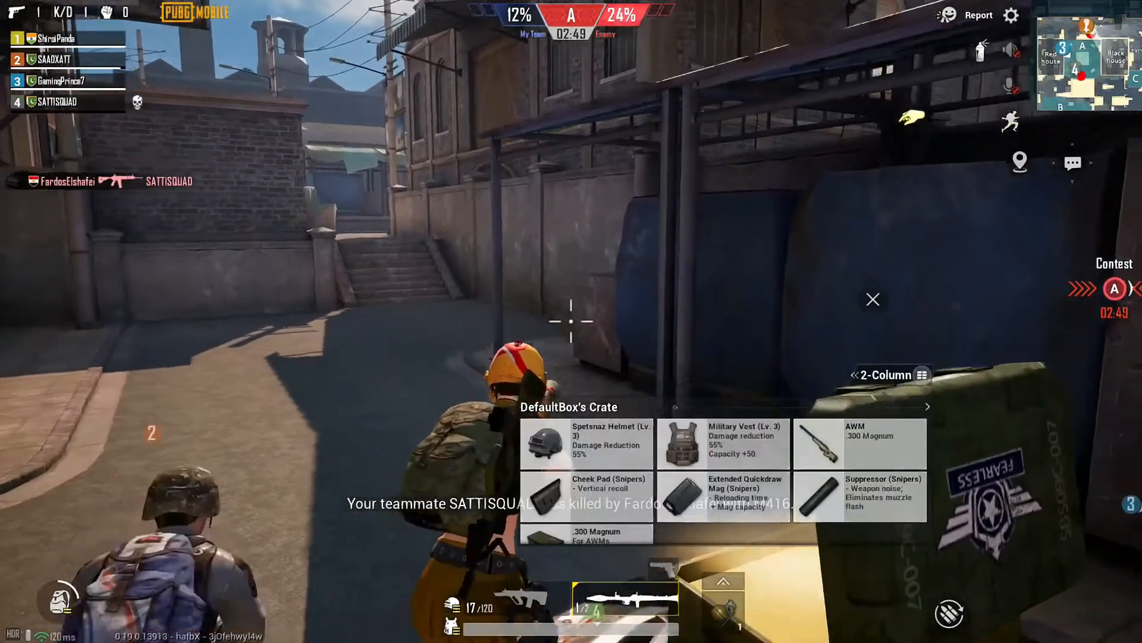
pyautogui.click(571, 321)
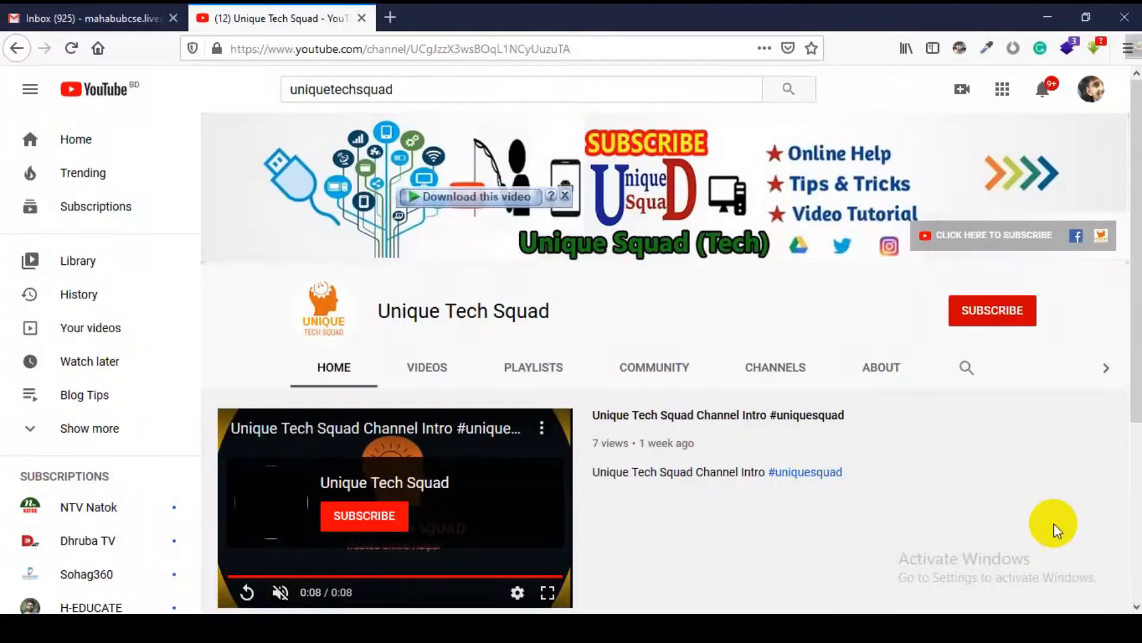
# Step: Subscribe to the Unique Tech Squad channel and set its notifications to All
pyautogui.click(1000, 321)
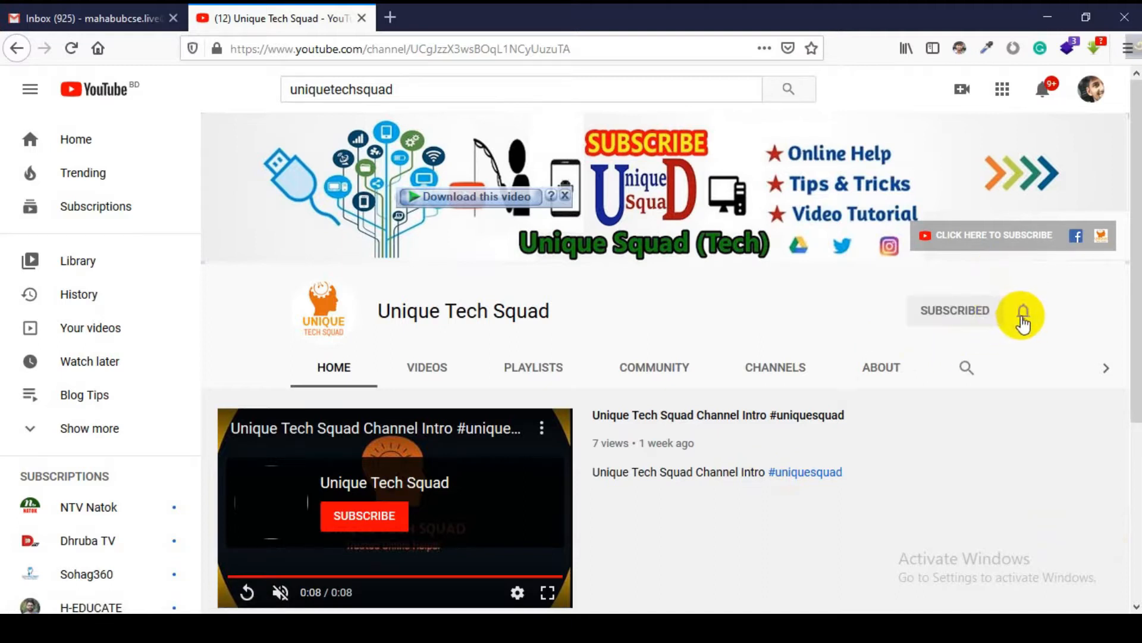
pyautogui.click(1025, 315)
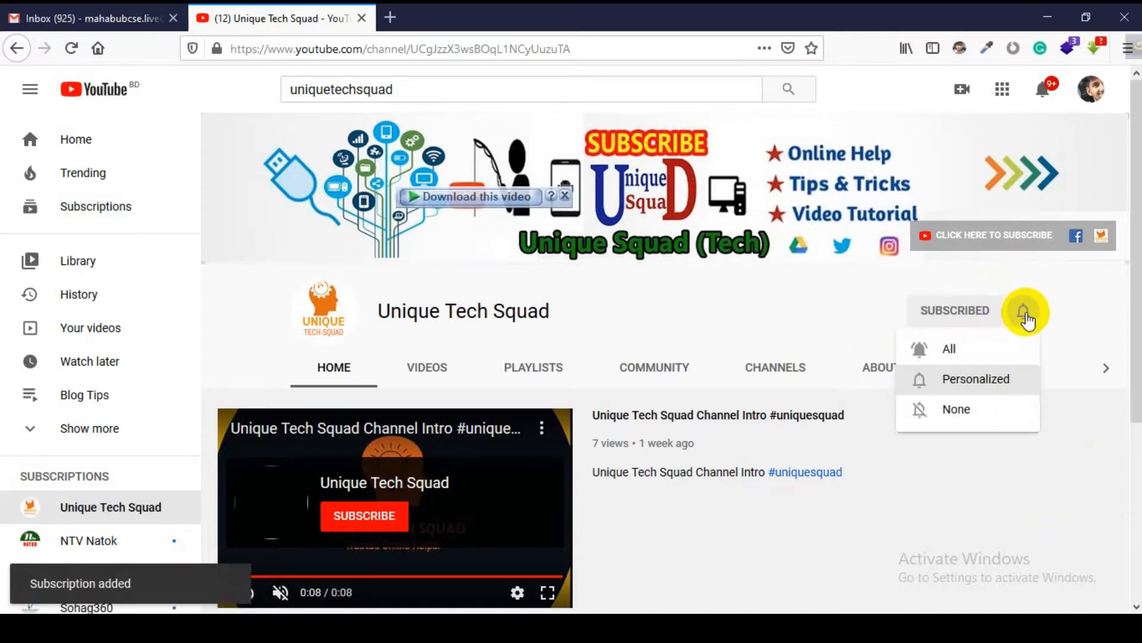
pyautogui.click(946, 351)
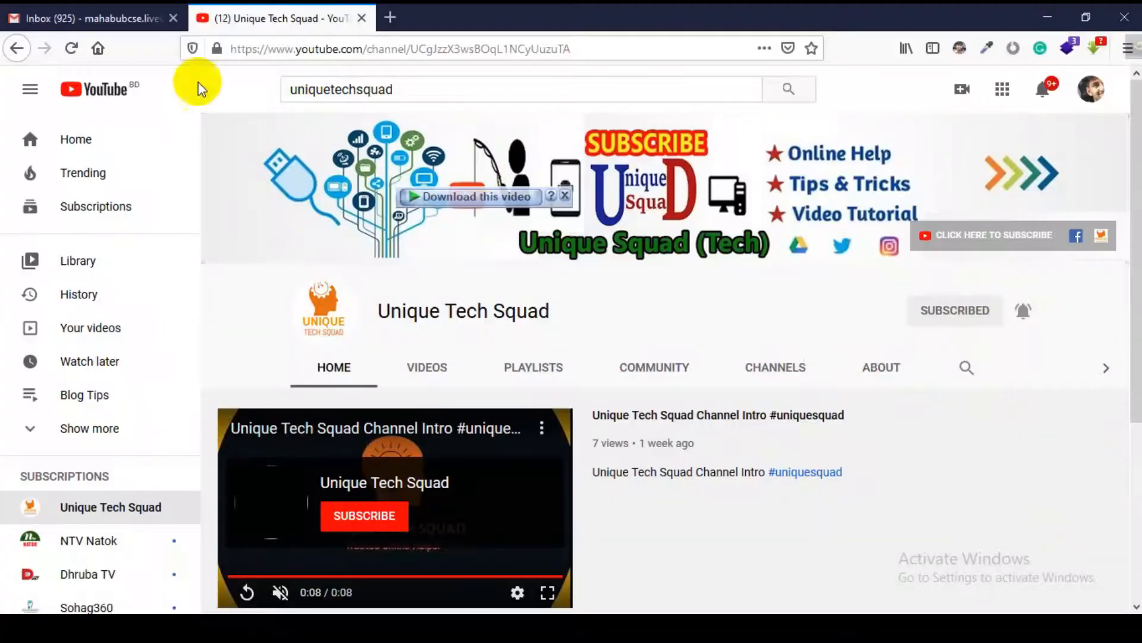
# Step: Switch to the Gmail inbox and open the full settings page
pyautogui.click(81, 17)
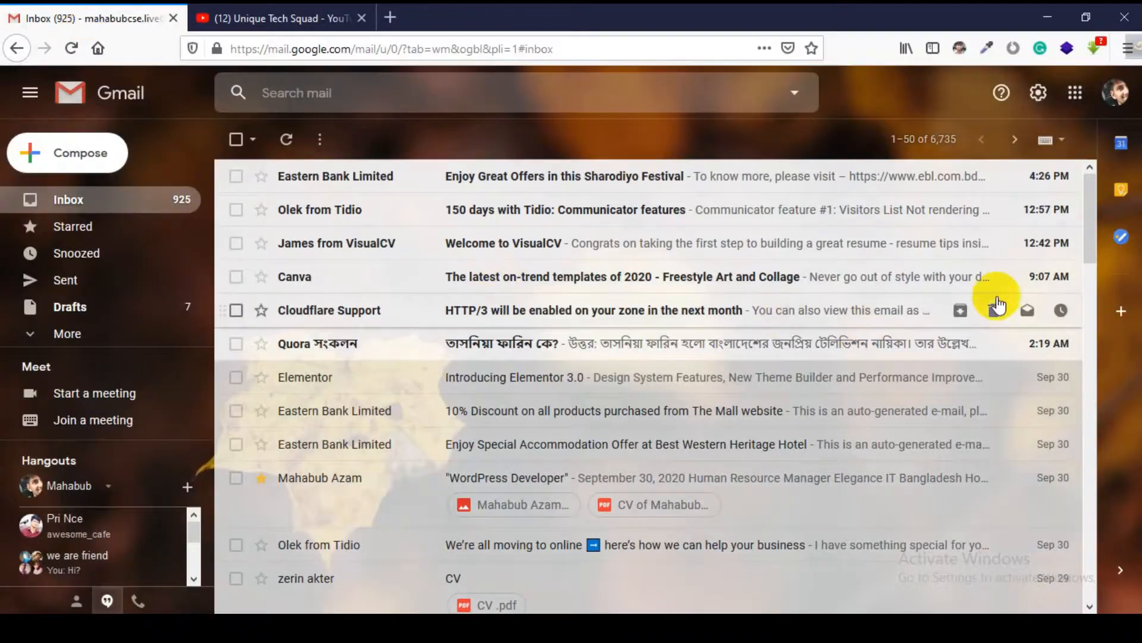
pyautogui.scroll(-5, 964, 310)
pyautogui.scroll(5, 949, 319)
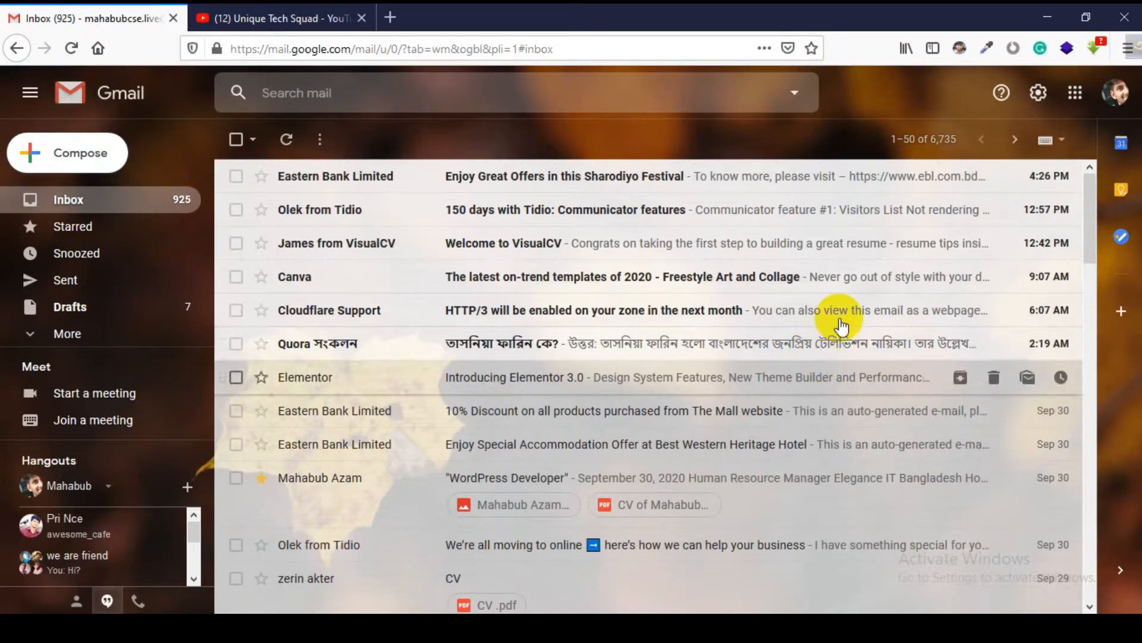
pyautogui.click(1038, 94)
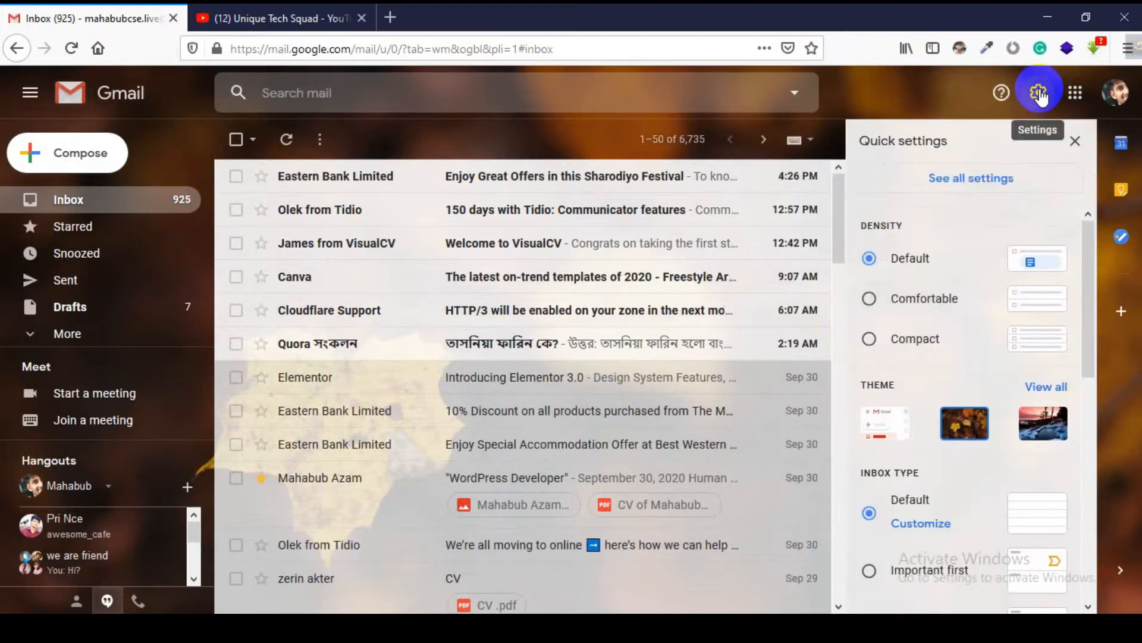
pyautogui.click(967, 189)
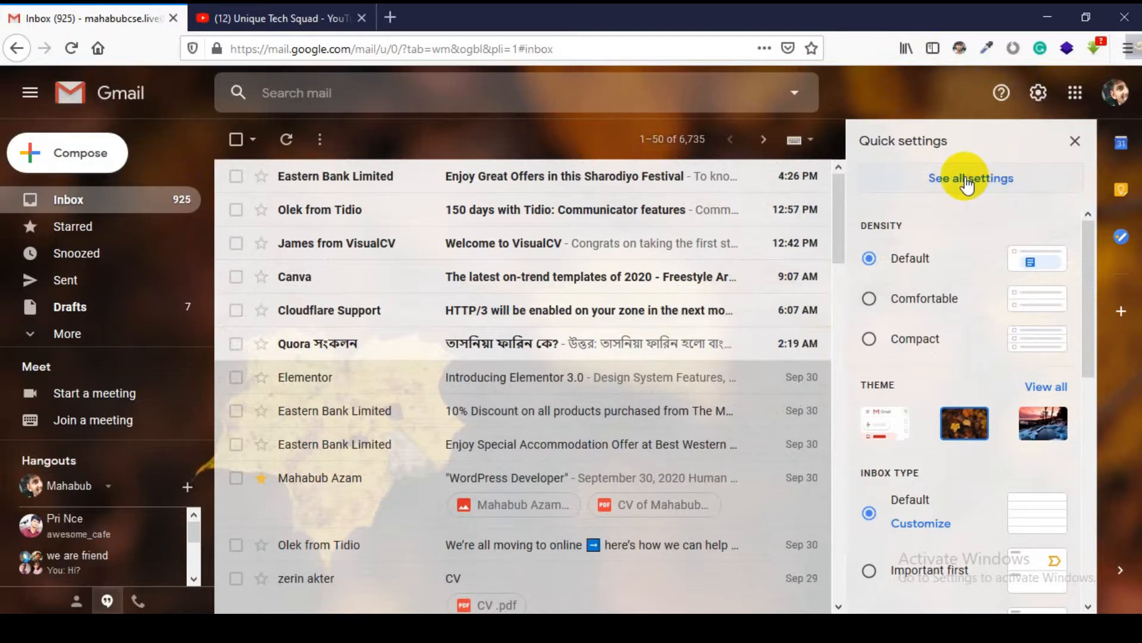
pyautogui.click(967, 186)
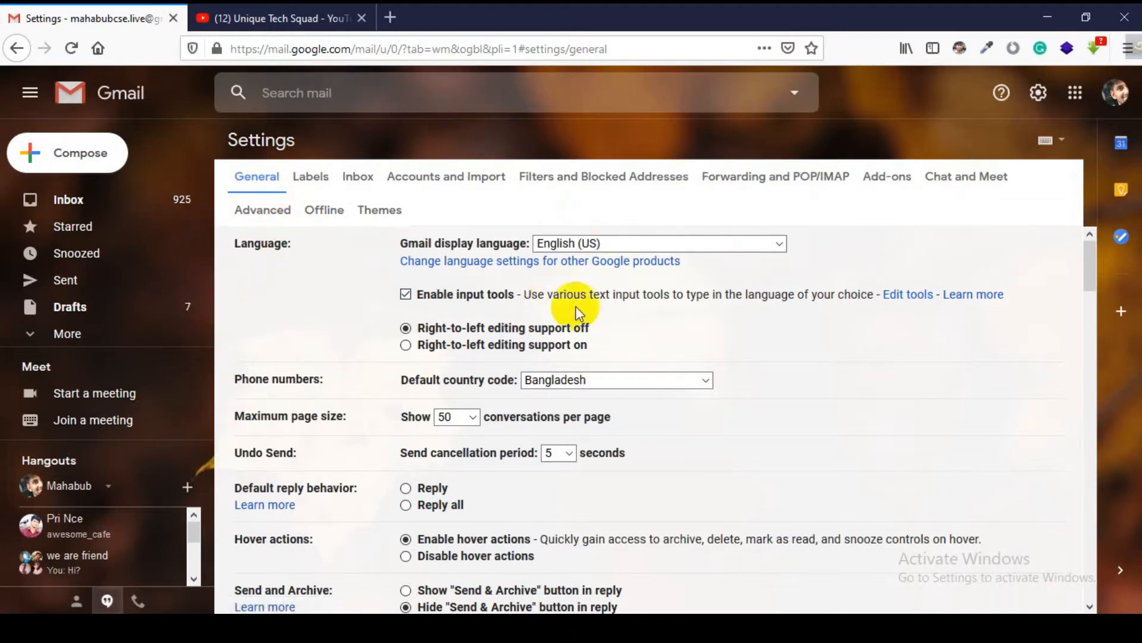
# Step: Delete the existing signature "My Signature" from the general settings and confirm the deletion
pyautogui.scroll(-9, 734, 323)
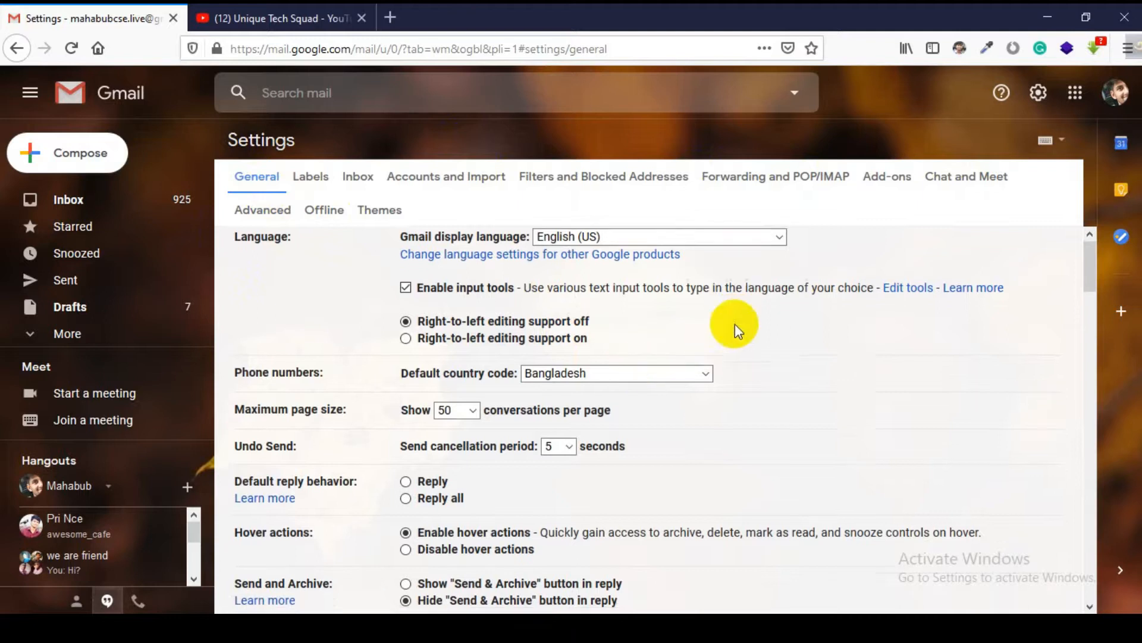
pyautogui.scroll(-10, 733, 327)
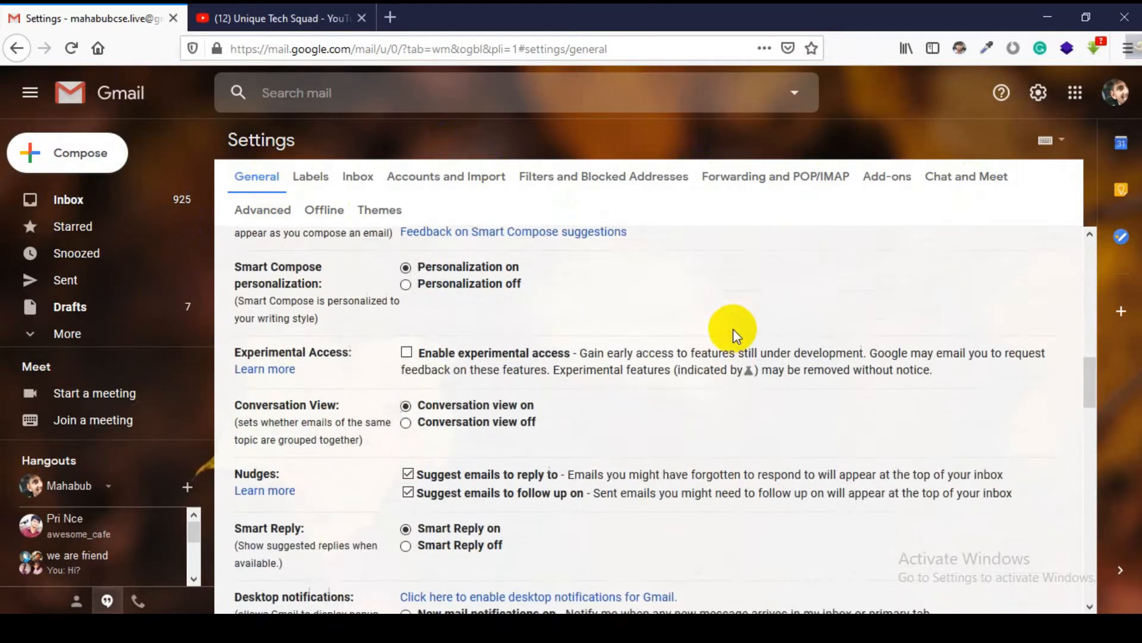
pyautogui.scroll(-5, 750, 339)
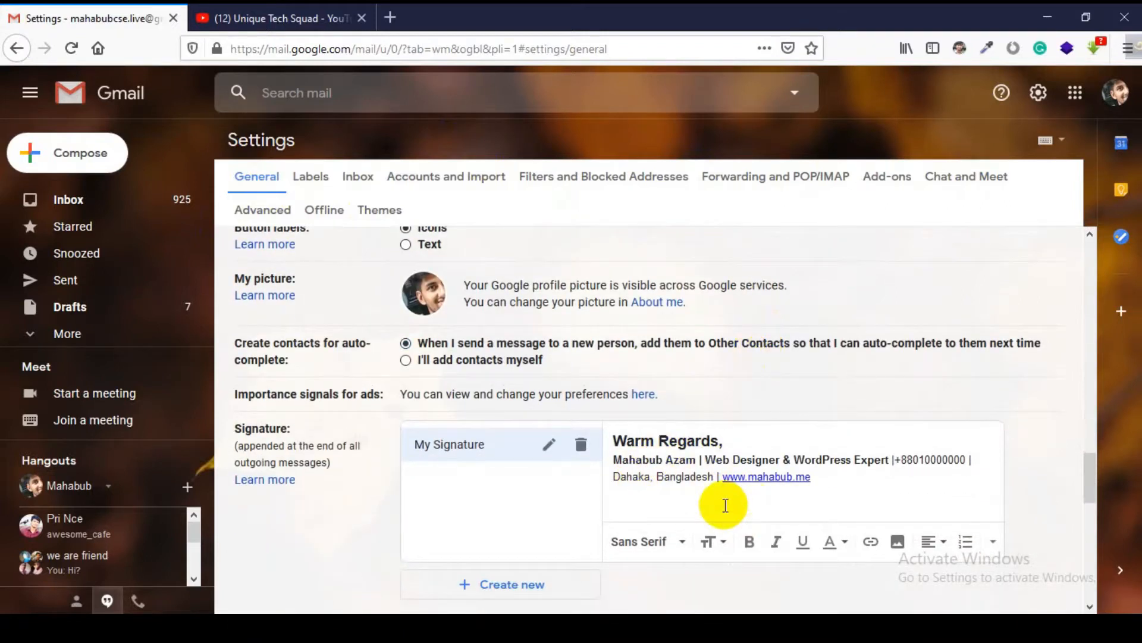
pyautogui.scroll(-3, 714, 488)
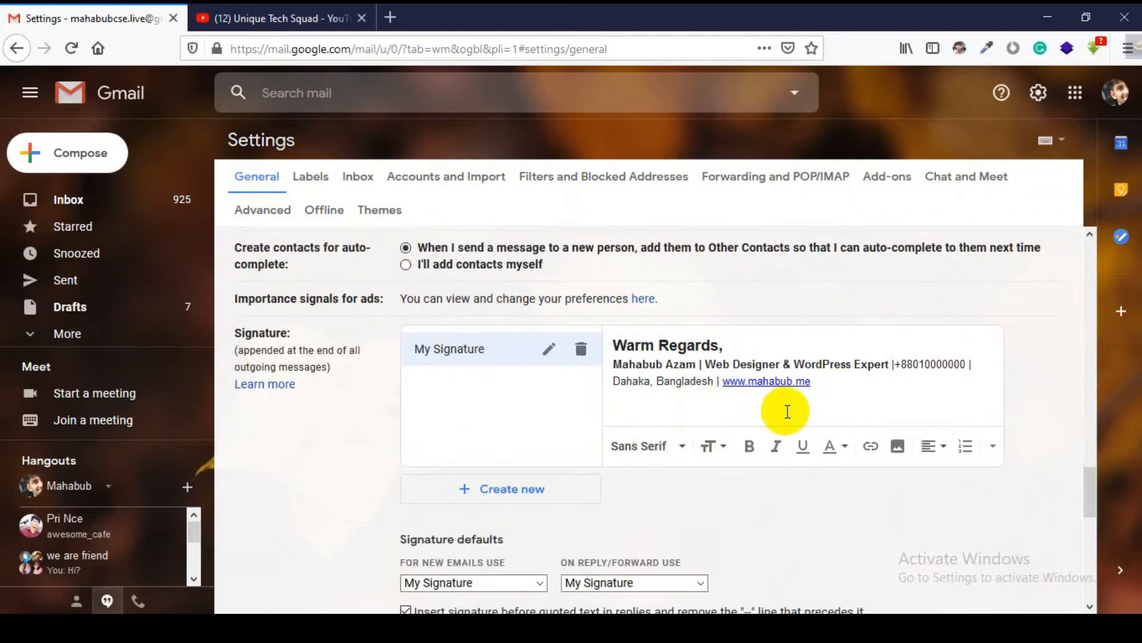
pyautogui.click(581, 349)
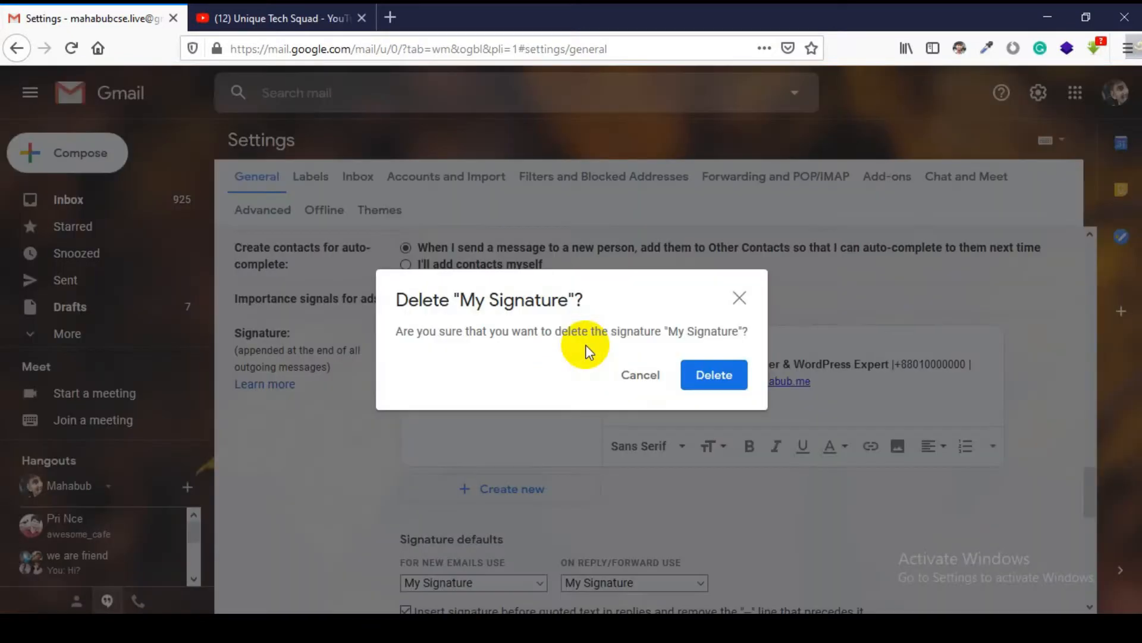
pyautogui.click(710, 381)
pyautogui.scroll(-3, 739, 322)
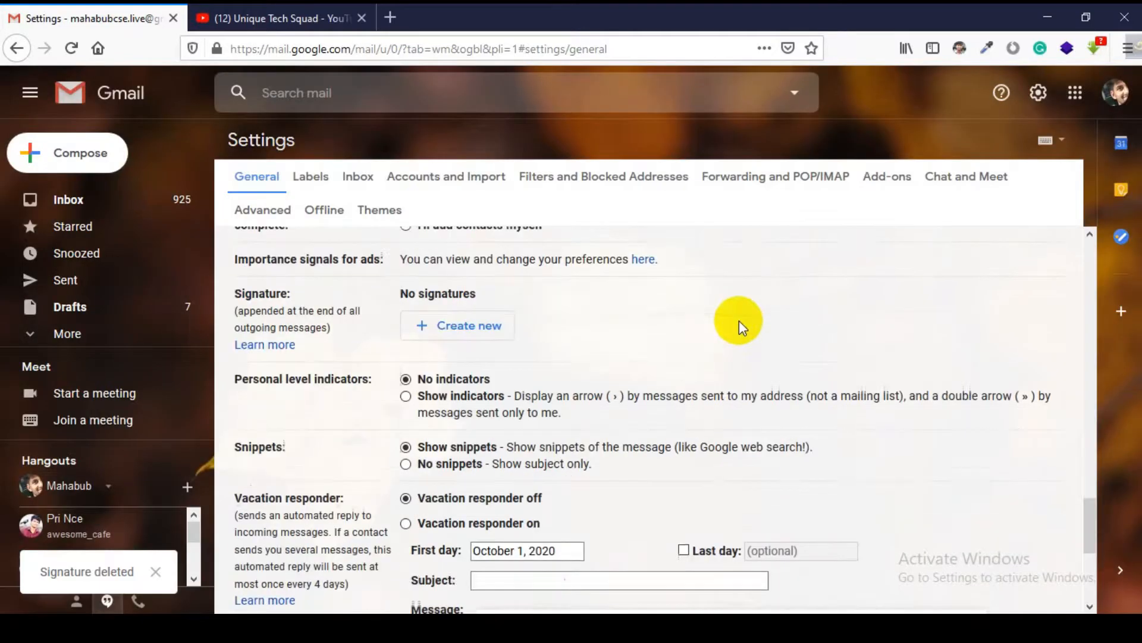
# Step: Create a new signature named "My Signature"
pyautogui.scroll(5, 741, 320)
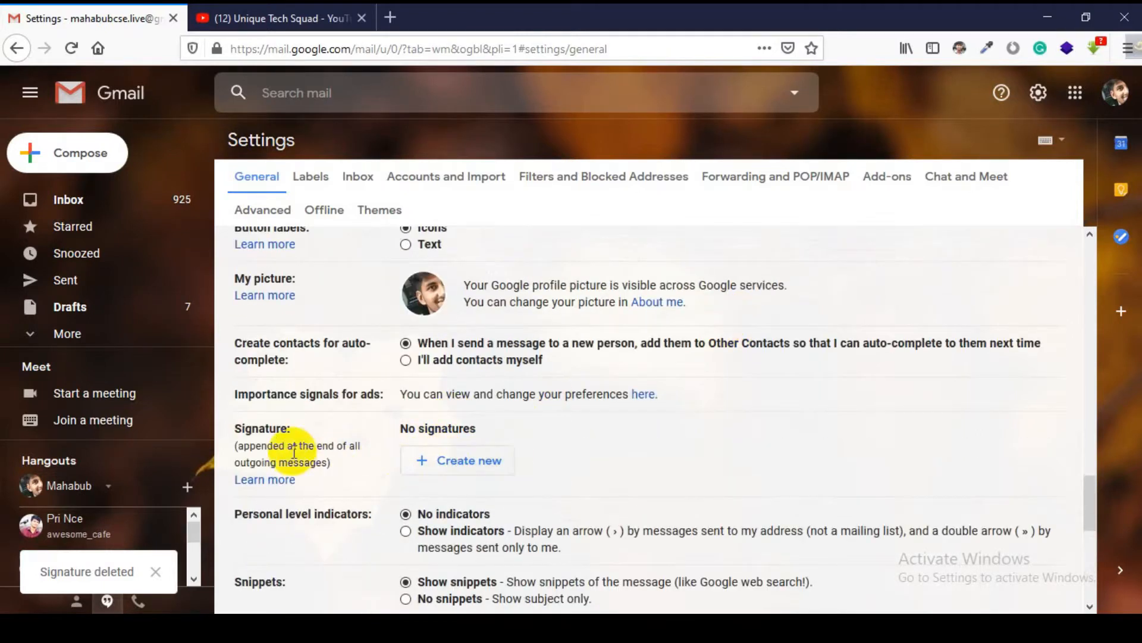
pyautogui.click(454, 463)
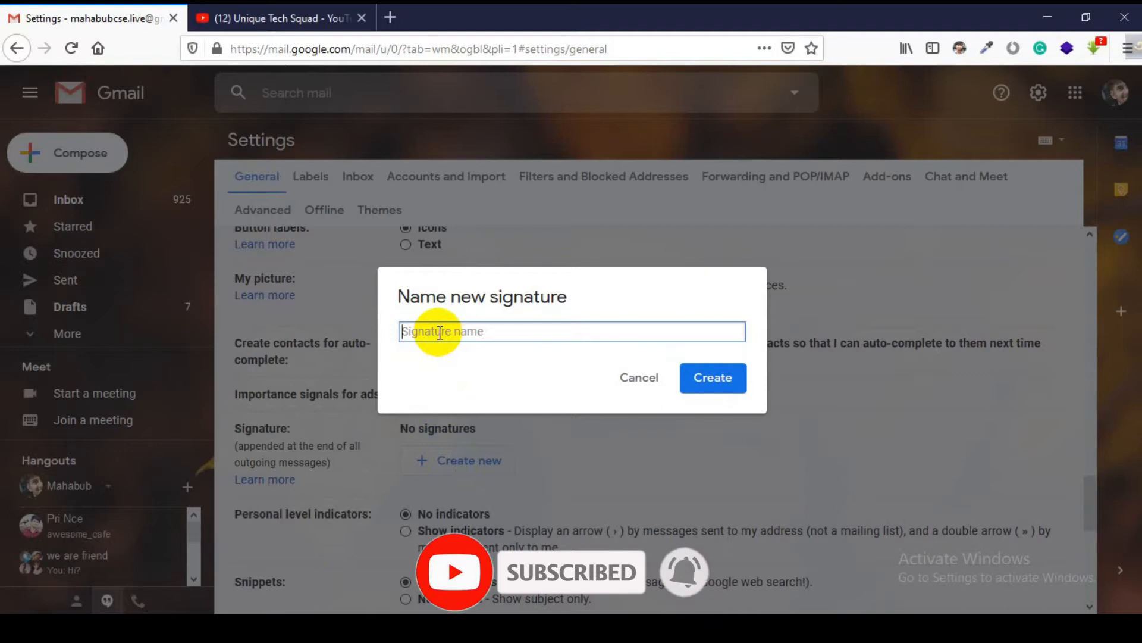
pyautogui.write('My Si')
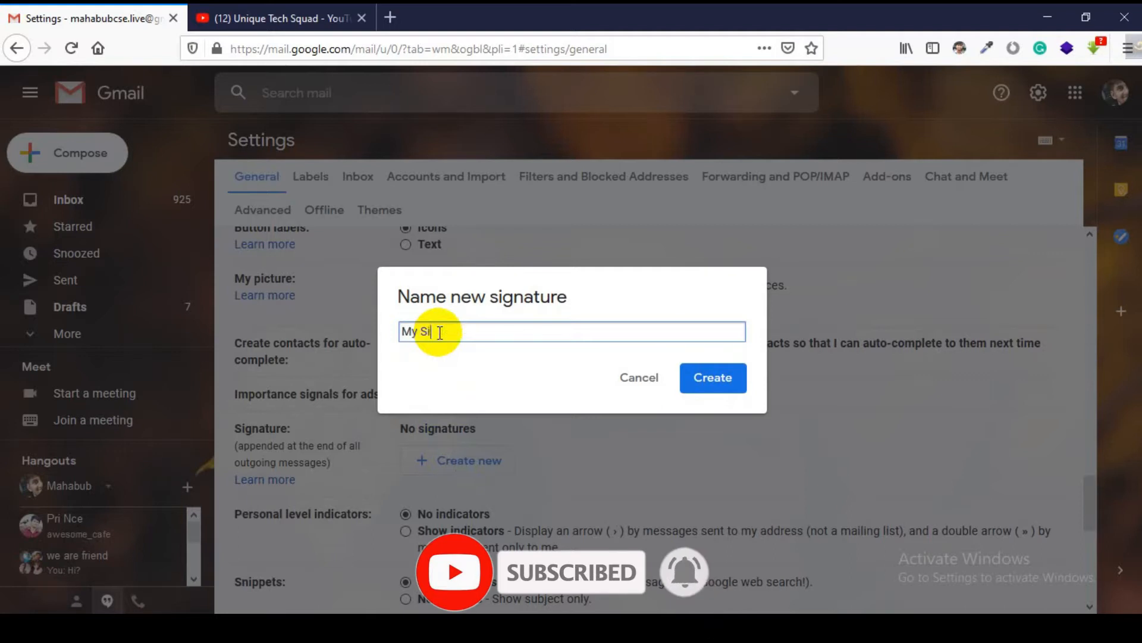
pyautogui.write('gnature')
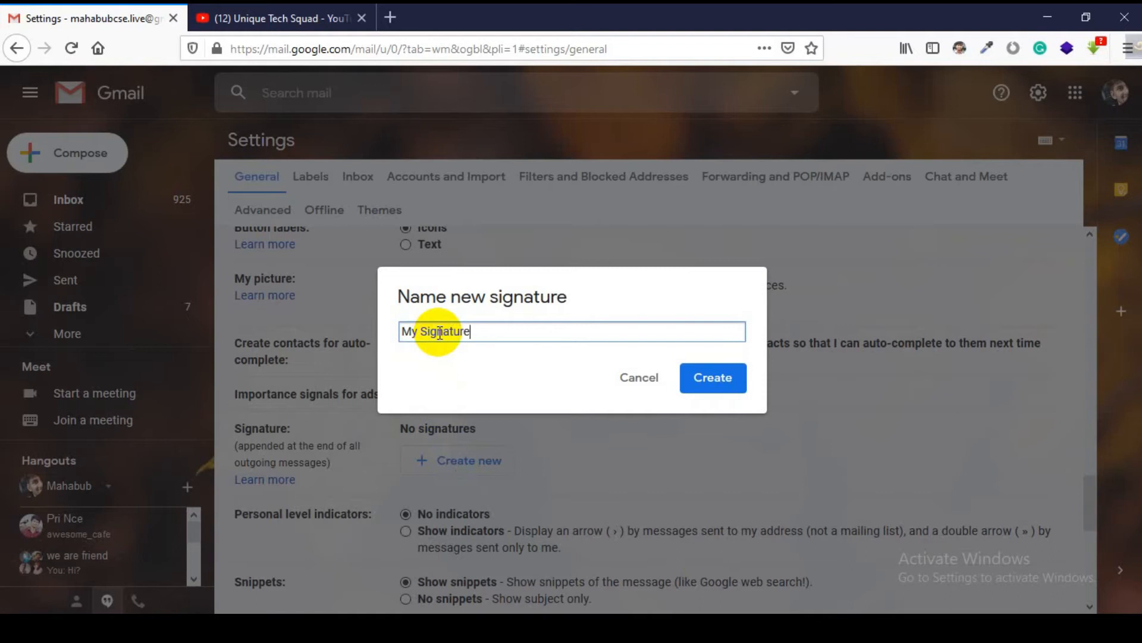
pyautogui.click(709, 376)
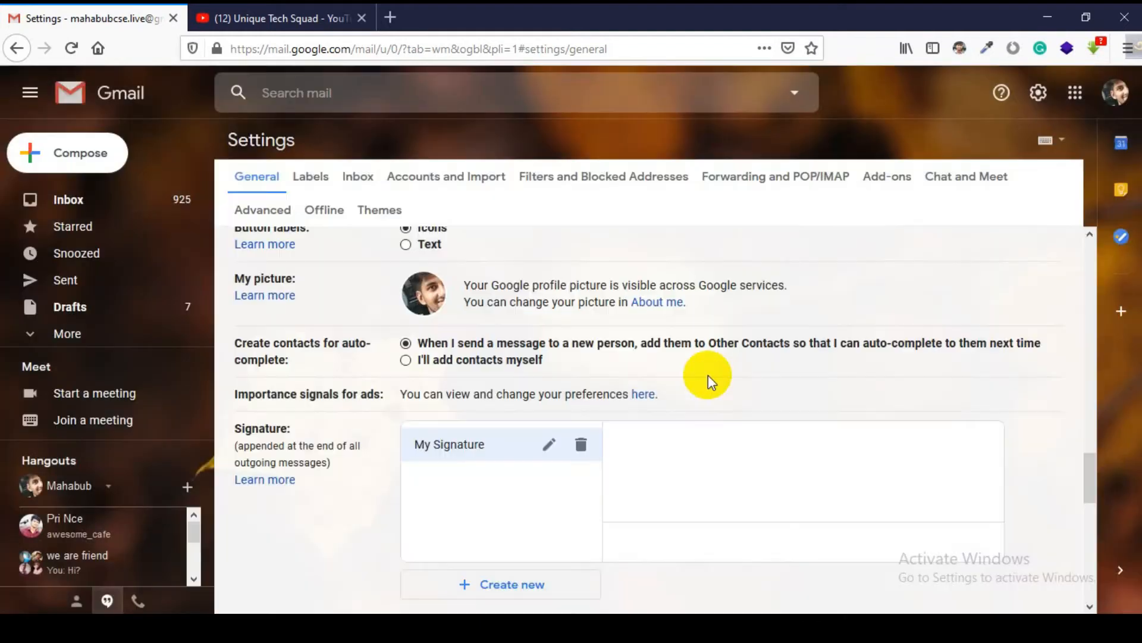
# Step: Write the full name, "Web Designer & WordPress Expert" and the phone number in the signature body, separated by vertical bars
pyautogui.scroll(-2, 773, 363)
pyautogui.click(673, 374)
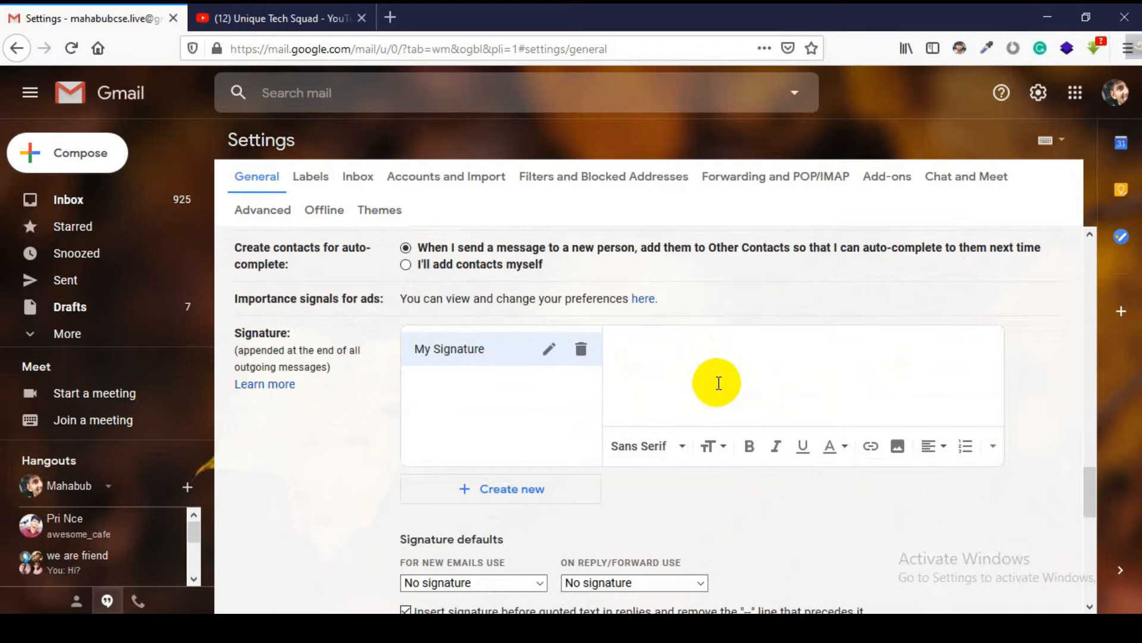
pyautogui.write('Mahabub Azam ')
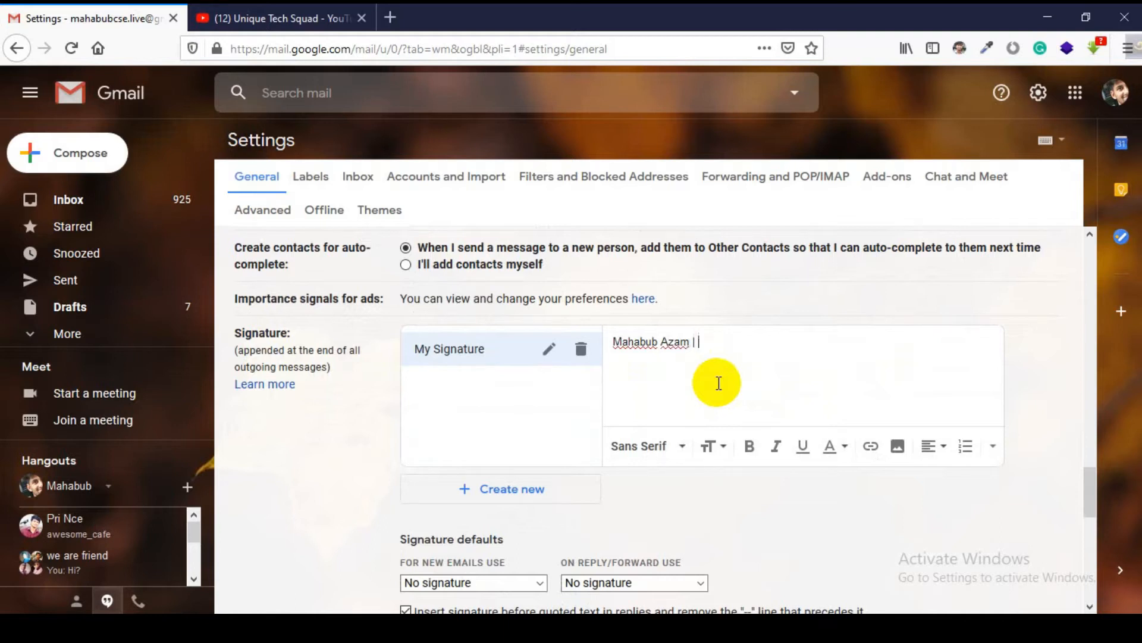
pyautogui.write('| Web Designer & Wordp')
pyautogui.press('BackSpace')
pyautogui.write('Press Exter')
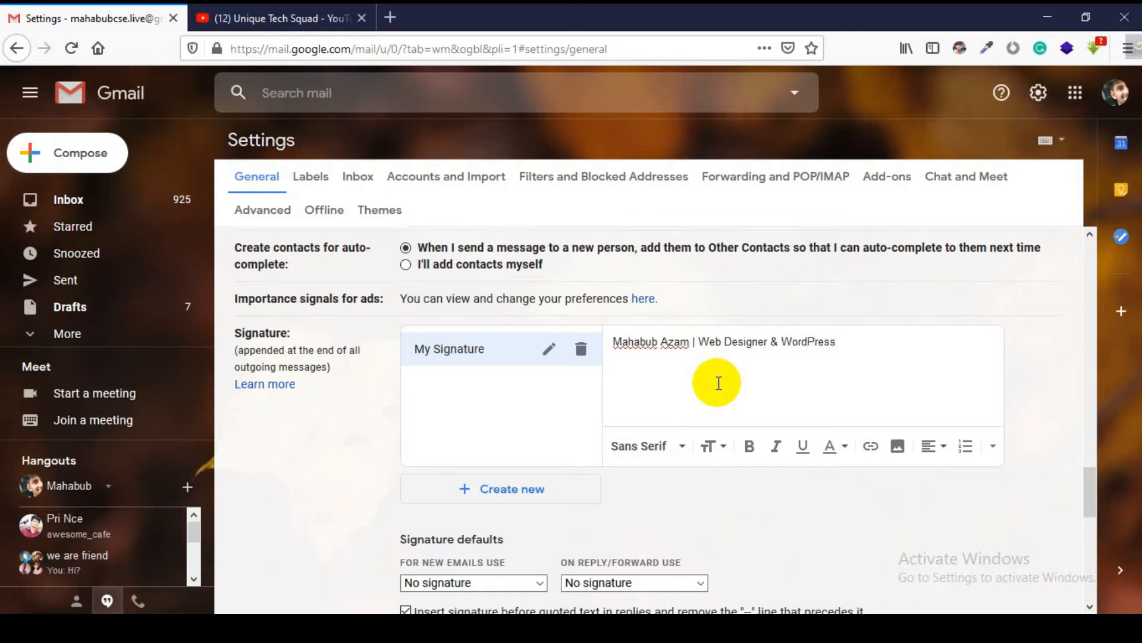
pyautogui.press('BackSpace')
pyautogui.press('BackSpace')
pyautogui.press('BackSpace')
pyautogui.write('pert | +88017')
pyautogui.write('0000000')
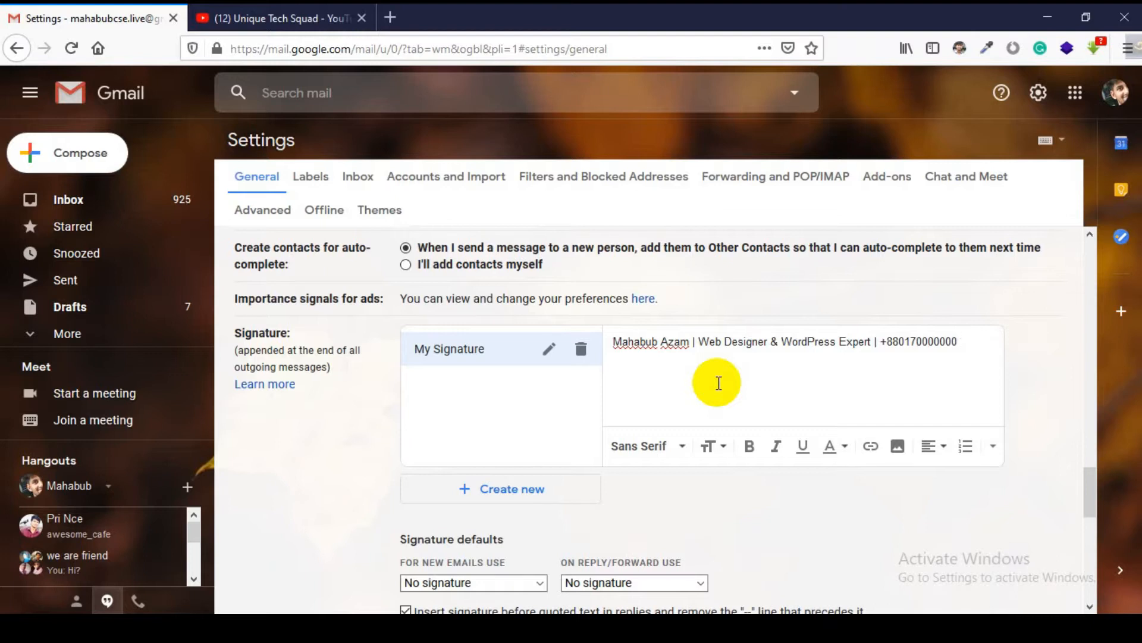
# Step: Append "Dhaka, Bangladesh" and the personal website address to the signature, each preceded by a vertical bar
pyautogui.write(' | Da')
pyautogui.press('BackSpace')
pyautogui.write('haka, Bangladesh | www.mahabub.me')
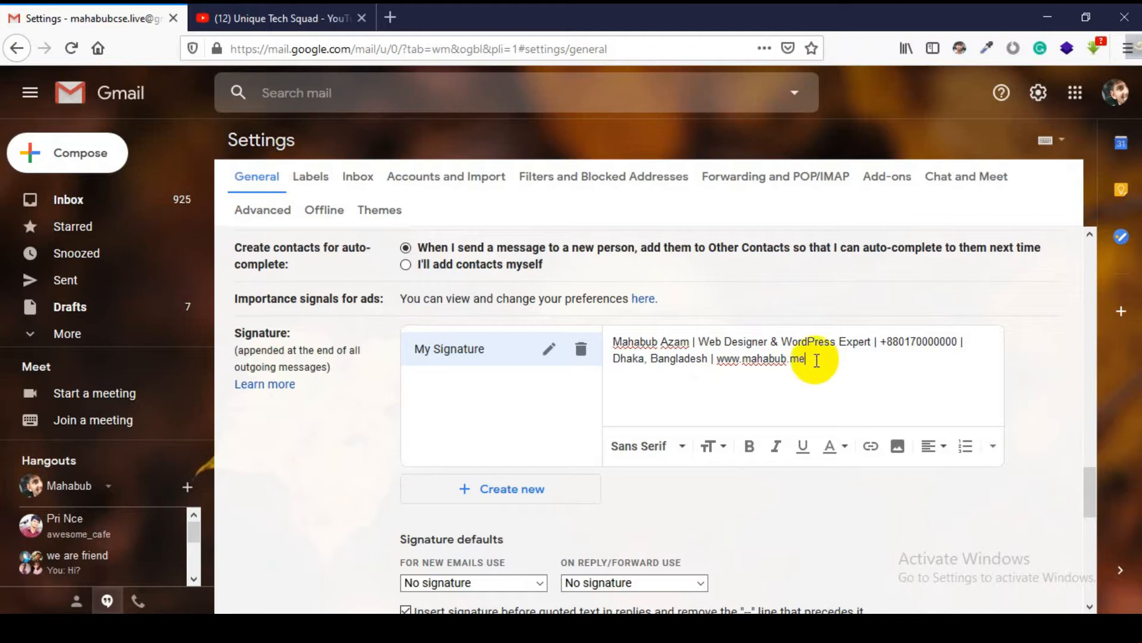
# Step: Turn the website address in the signature into a hyperlink
pyautogui.moveTo(808, 360); pyautogui.dragTo(718, 359)
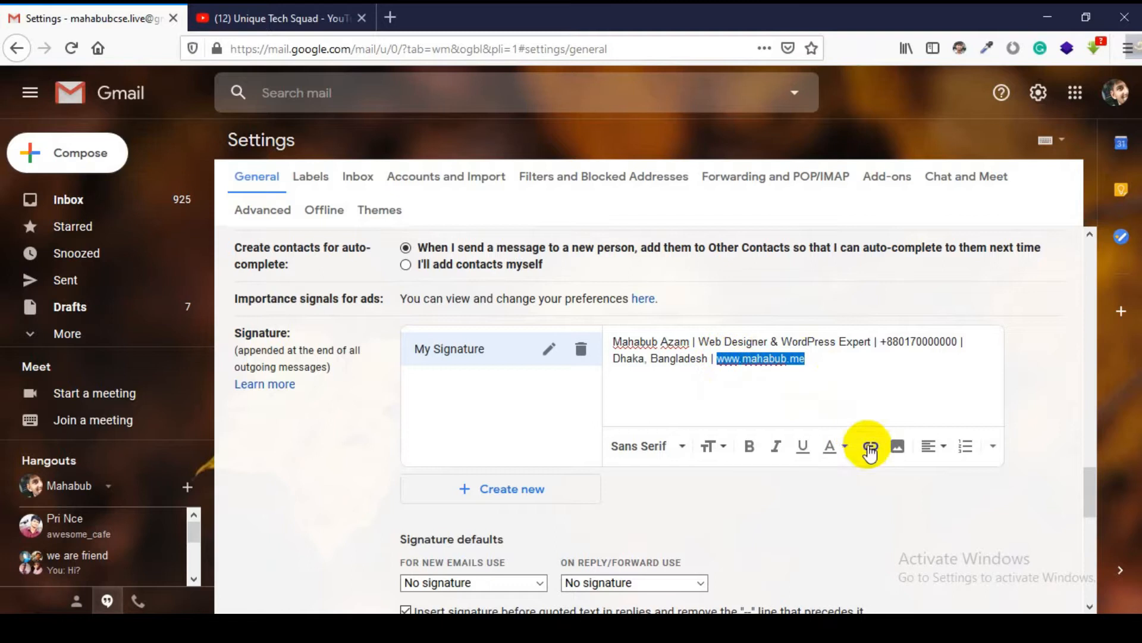
pyautogui.click(807, 359)
pyautogui.moveTo(805, 358); pyautogui.dragTo(717, 360)
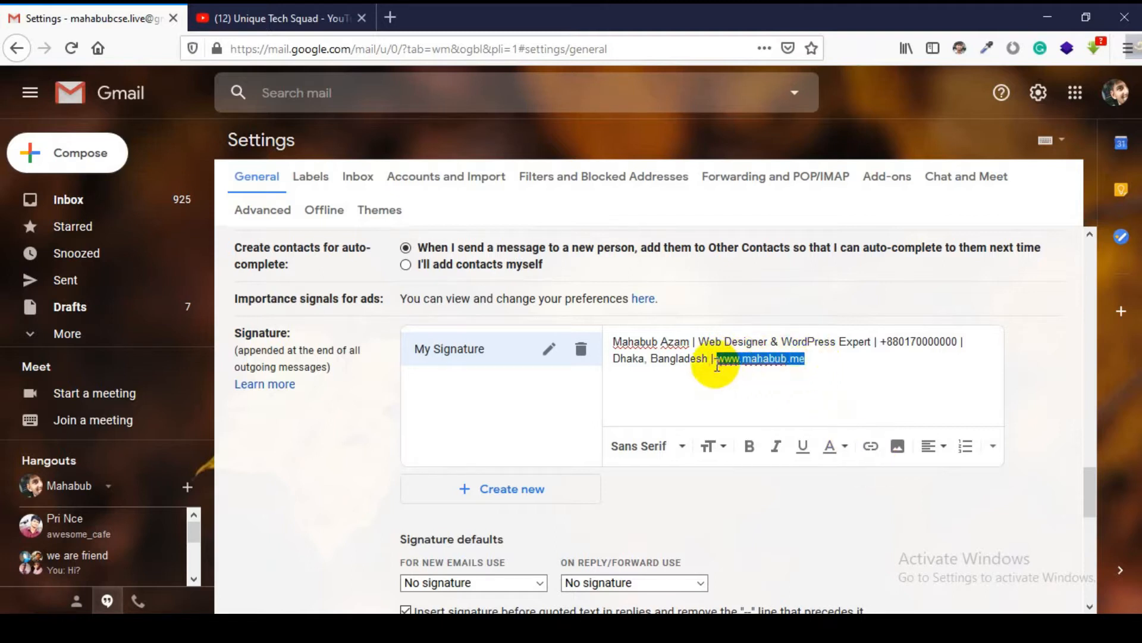
pyautogui.click(870, 446)
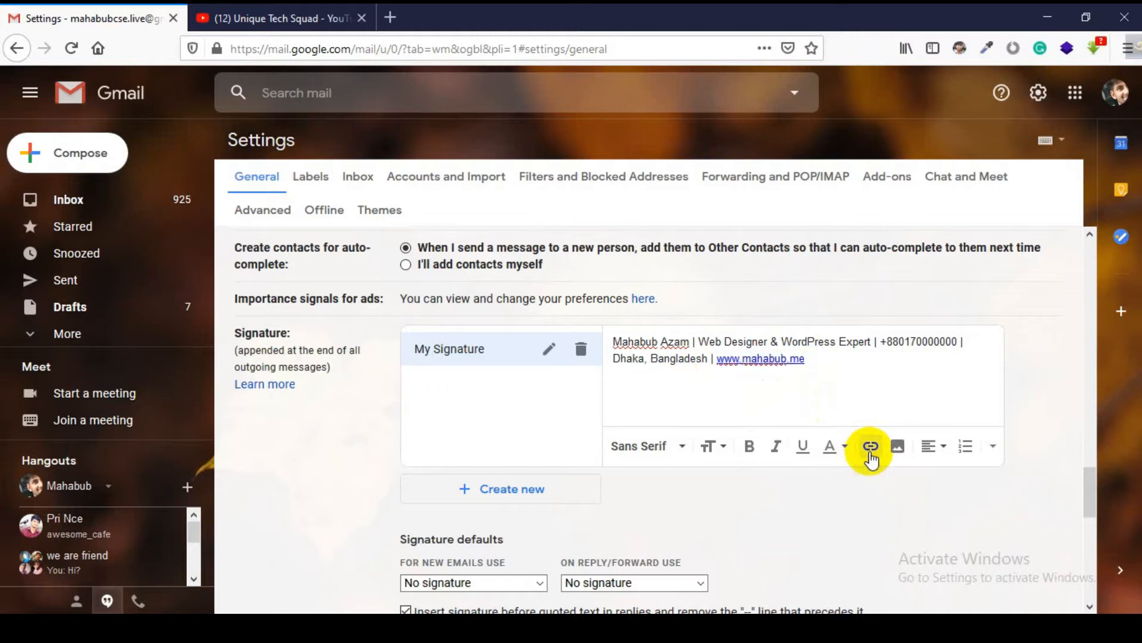
# Step: Review the display text and target URL of the signature's website link, then accept the link settings
pyautogui.click(805, 360)
pyautogui.rightClick(804, 360)
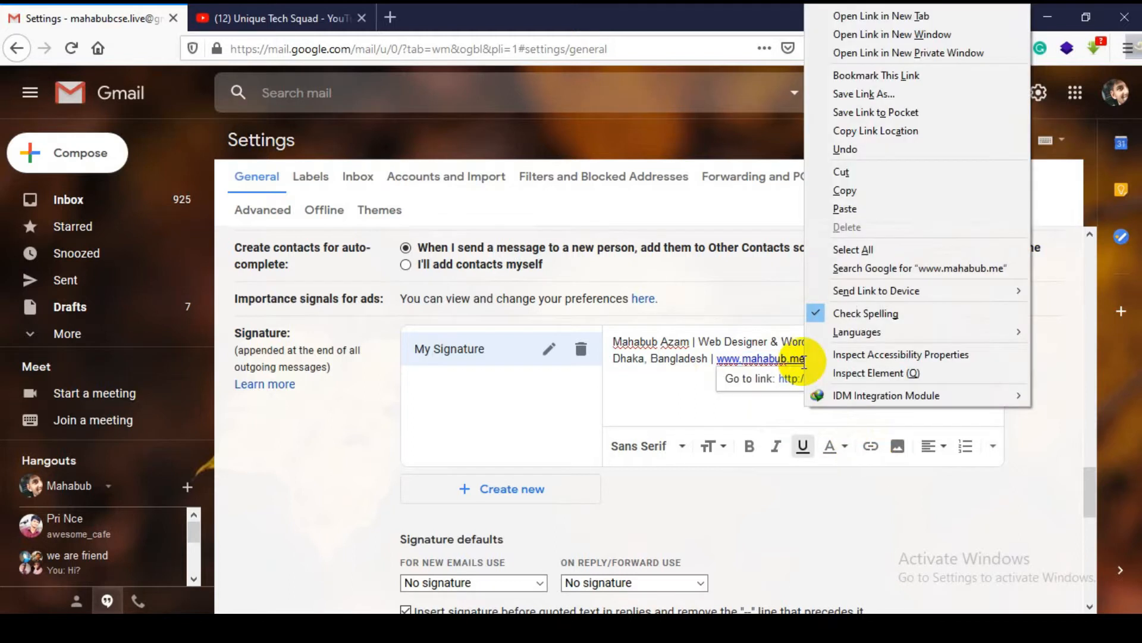
pyautogui.click(698, 399)
pyautogui.rightClick(807, 359)
pyautogui.click(790, 358)
pyautogui.click(790, 359)
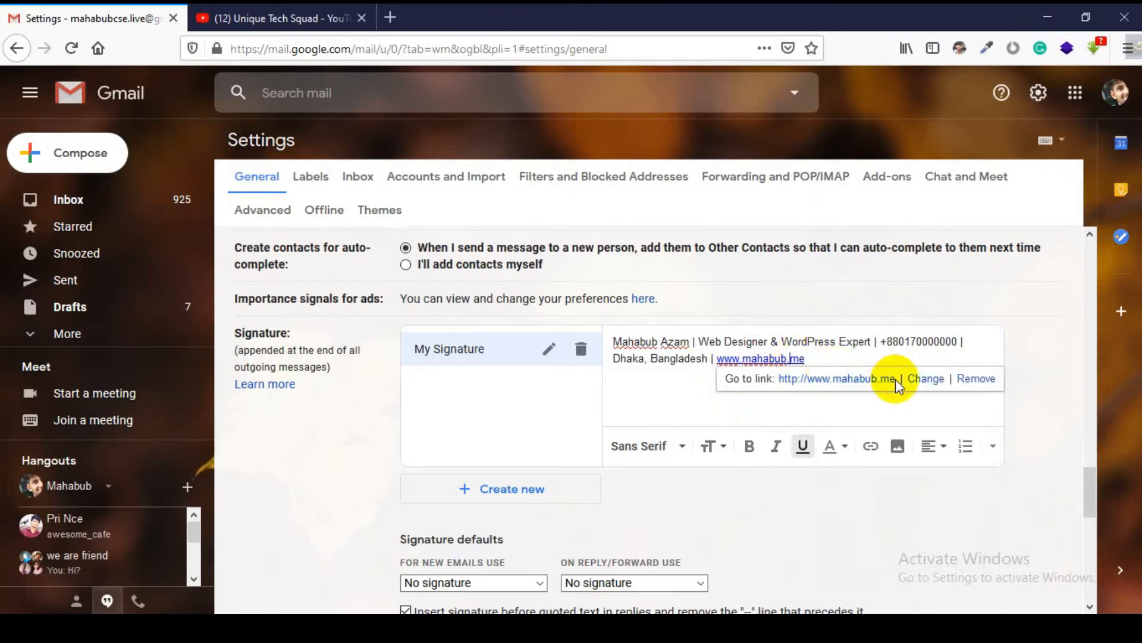
pyautogui.click(924, 380)
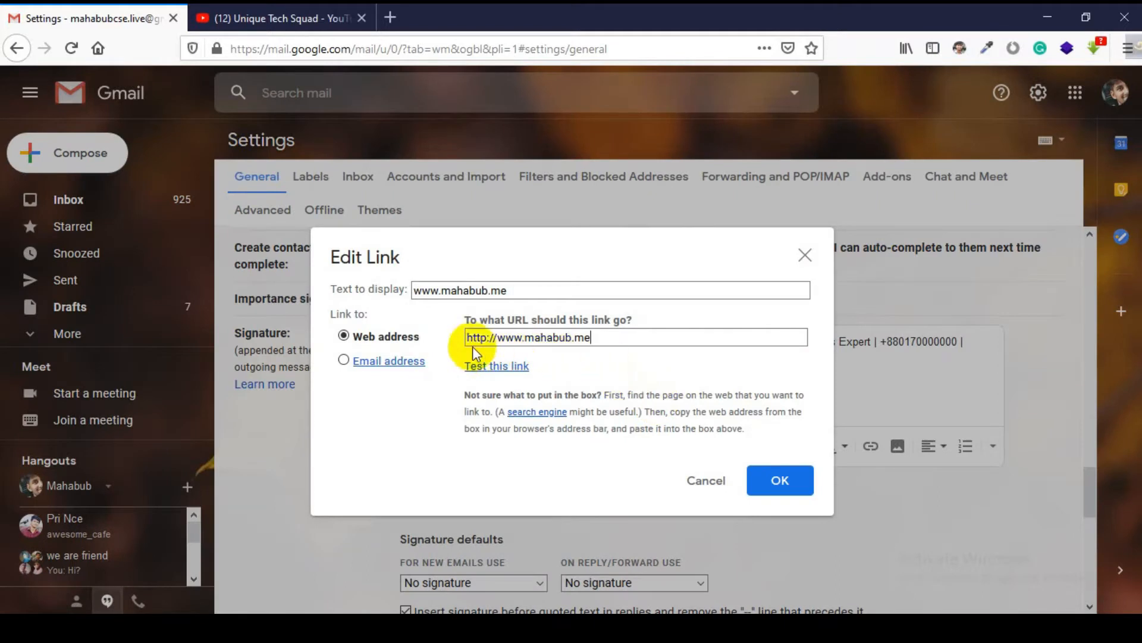
pyautogui.moveTo(537, 290); pyautogui.dragTo(415, 297)
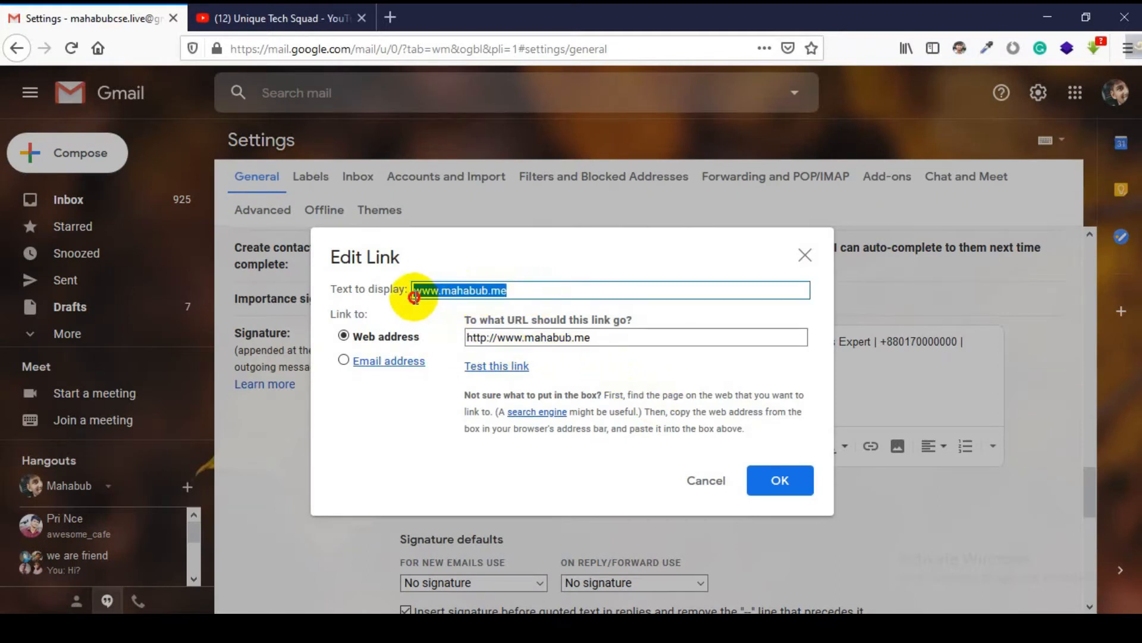
pyautogui.click(657, 336)
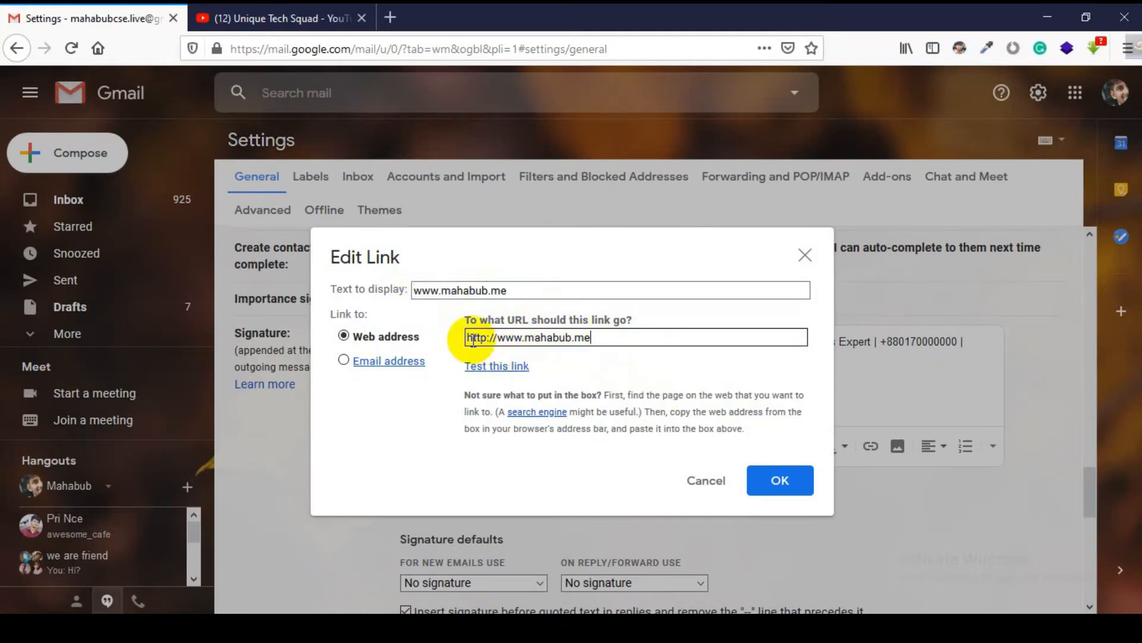
pyautogui.click(779, 480)
pyautogui.click(764, 382)
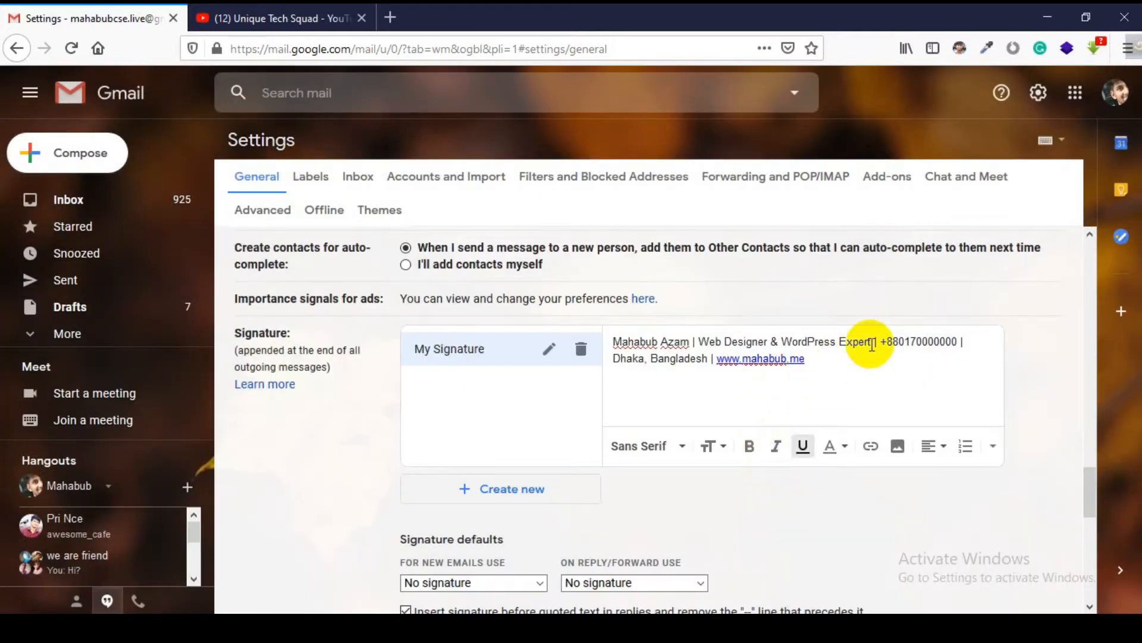
# Step: Make the full name and "Web Designer & WordPress Expert" in the signature bold
pyautogui.moveTo(872, 344)
pyautogui.mouseDown()
pyautogui.moveTo(809, 360)
pyautogui.moveTo(617, 335)
pyautogui.mouseUp()
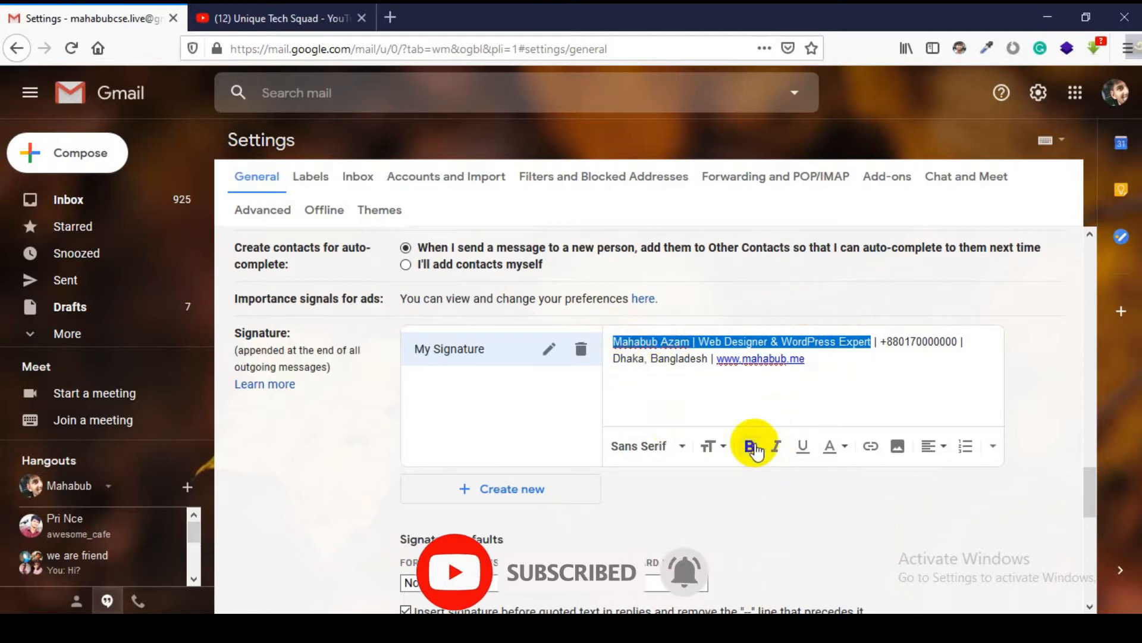
pyautogui.click(750, 447)
pyautogui.click(820, 363)
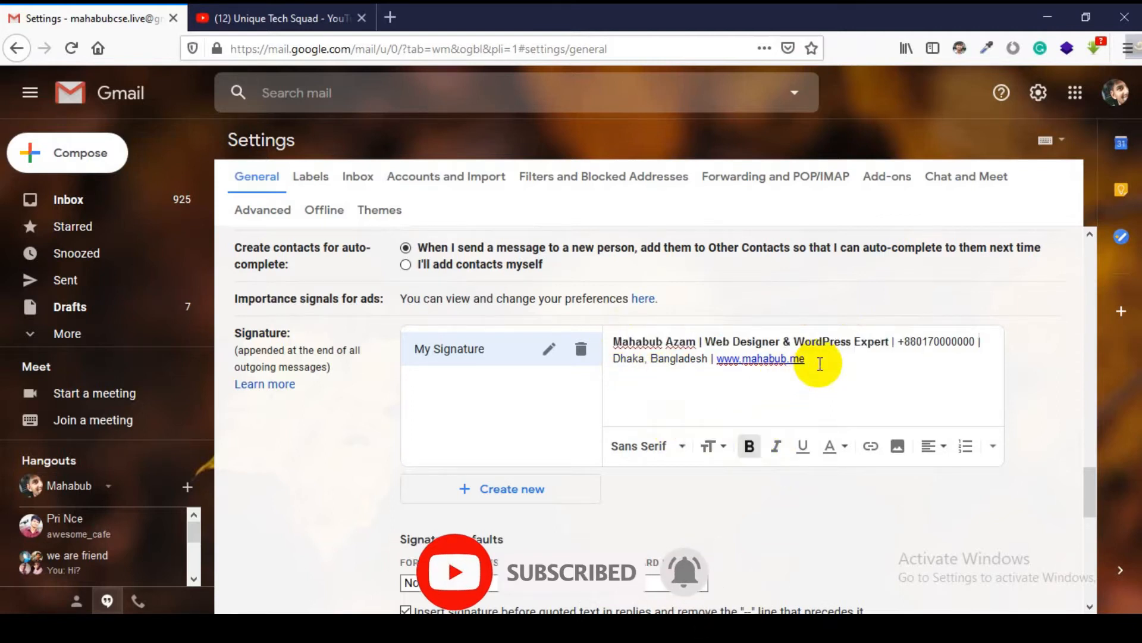
# Step: Insert the line "Warm Regards," above the name in the signature and set its text size to Large
pyautogui.click(615, 341)
pyautogui.press('Return')
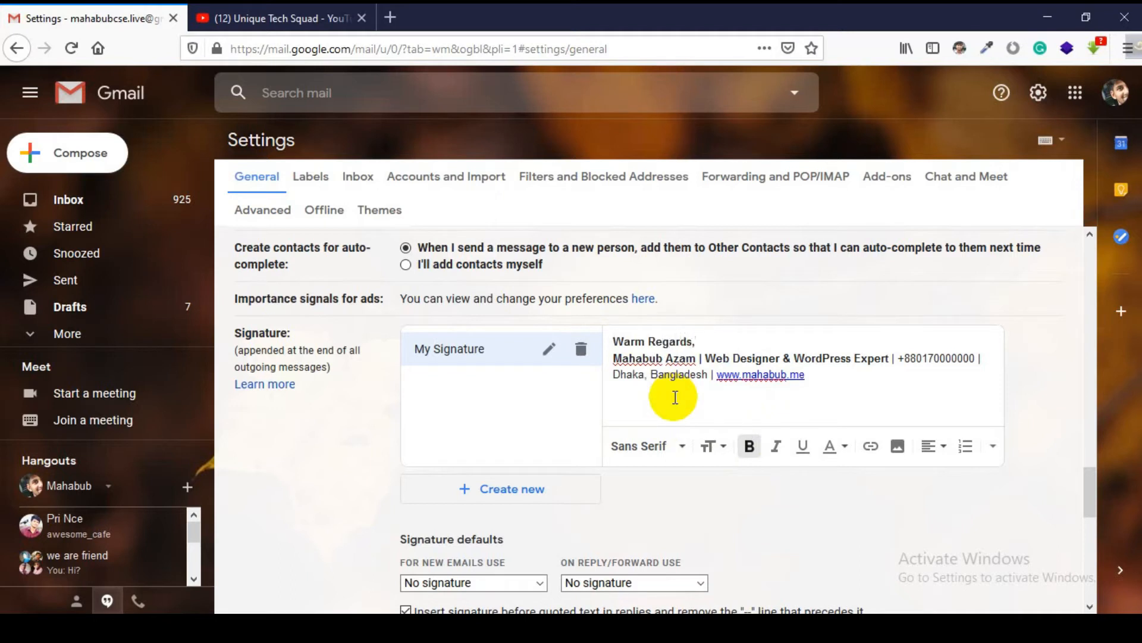
pyautogui.moveTo(697, 342); pyautogui.dragTo(614, 341)
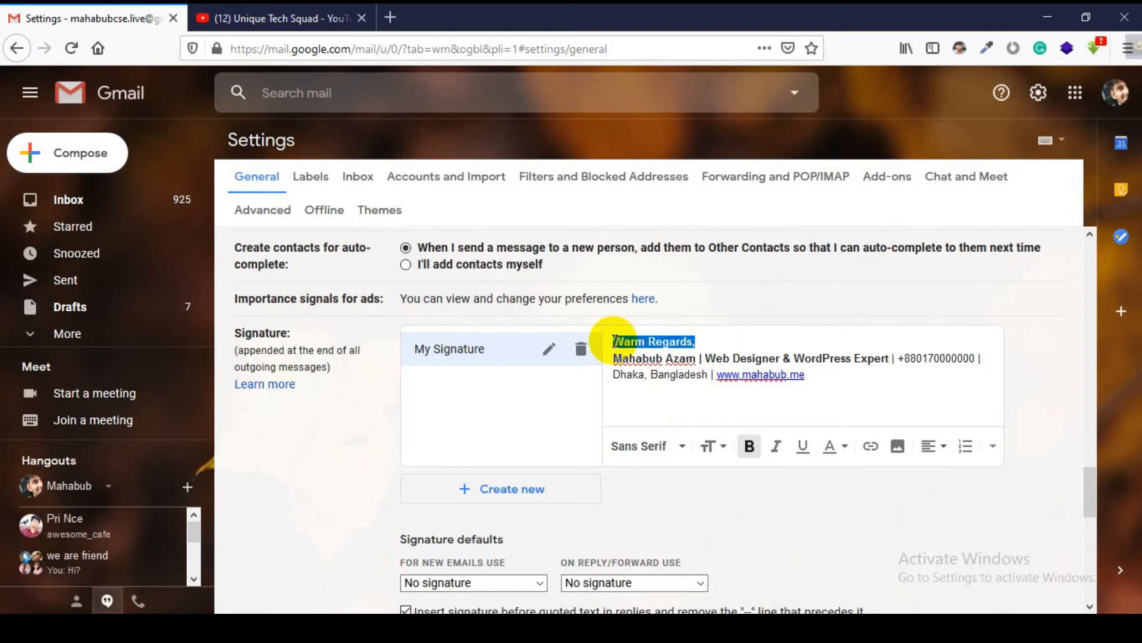
pyautogui.click(717, 446)
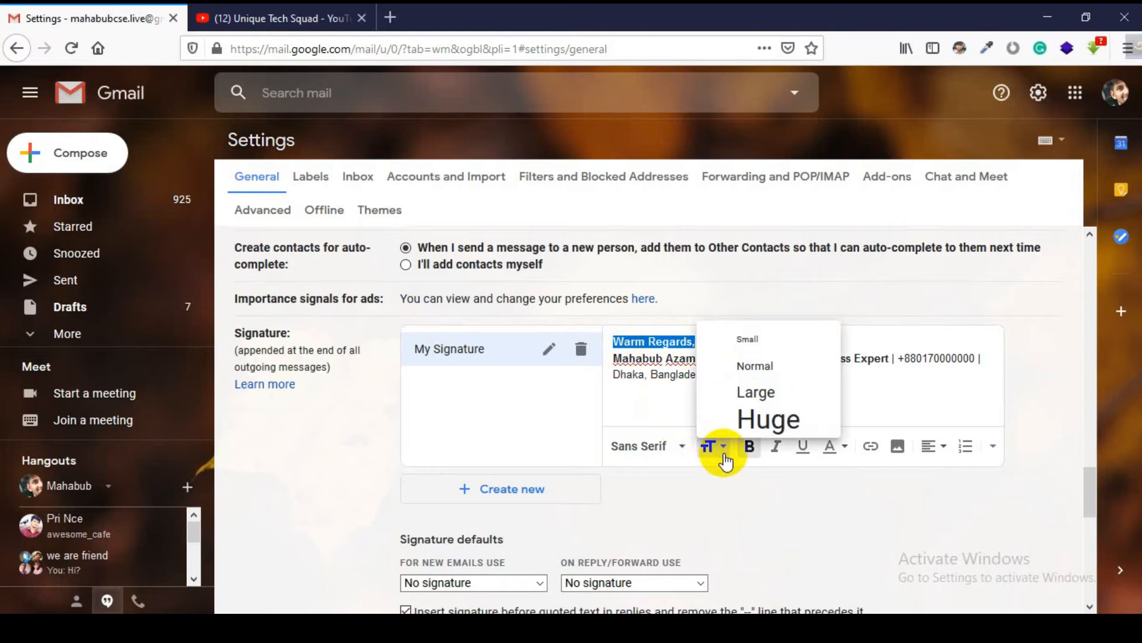
pyautogui.click(772, 389)
pyautogui.click(824, 382)
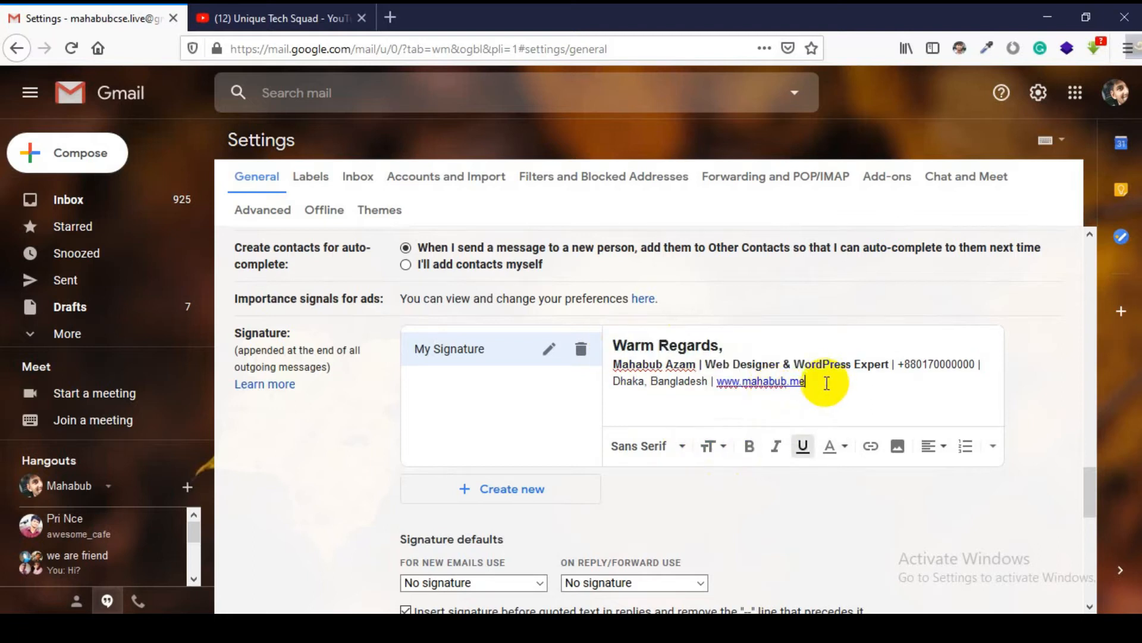
# Step: Start a new line below the website address in the signature and place the text cursor back after the address
pyautogui.press('Return')
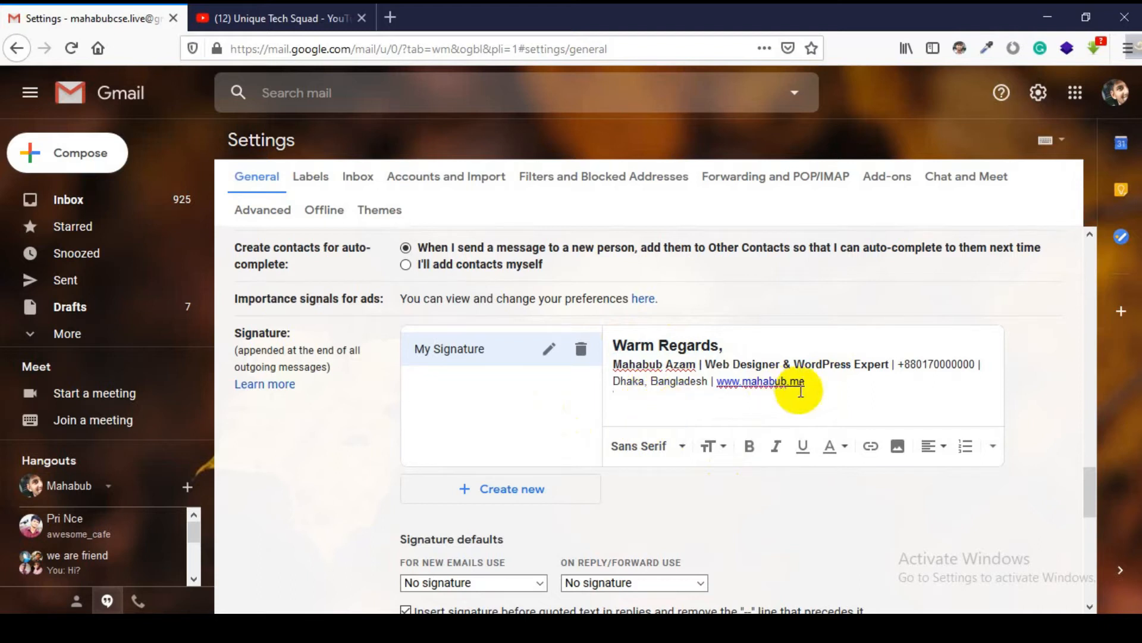
pyautogui.click(821, 382)
pyautogui.click(658, 394)
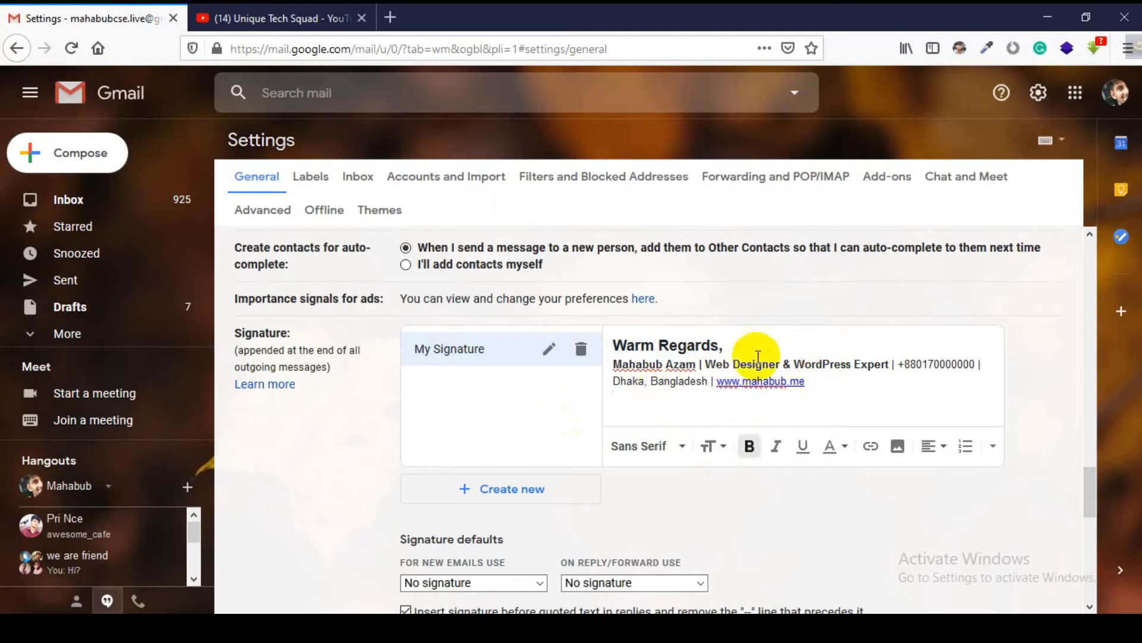
pyautogui.click(833, 381)
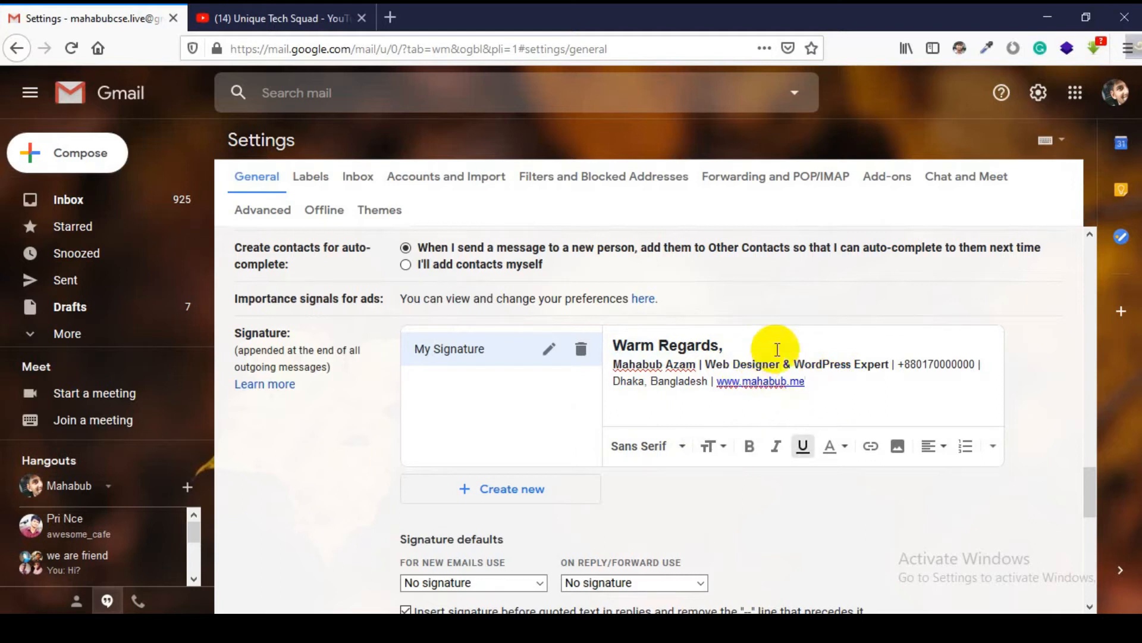
# Step: Set My Signature as the default signature for new emails and for replies and forwards
pyautogui.scroll(-3, 753, 330)
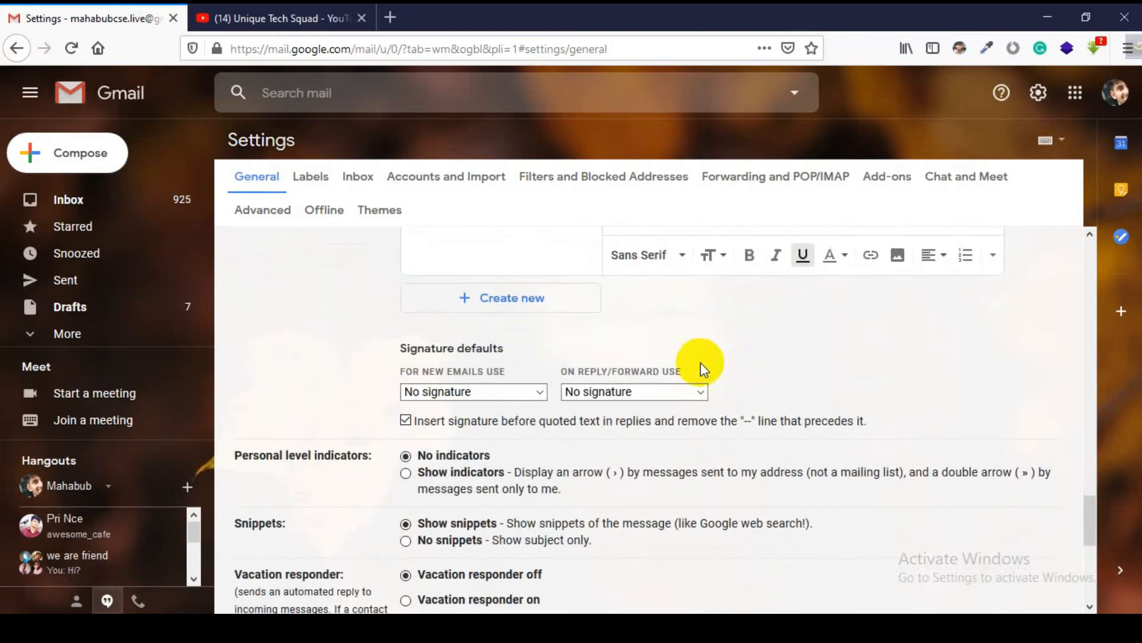
pyautogui.click(535, 392)
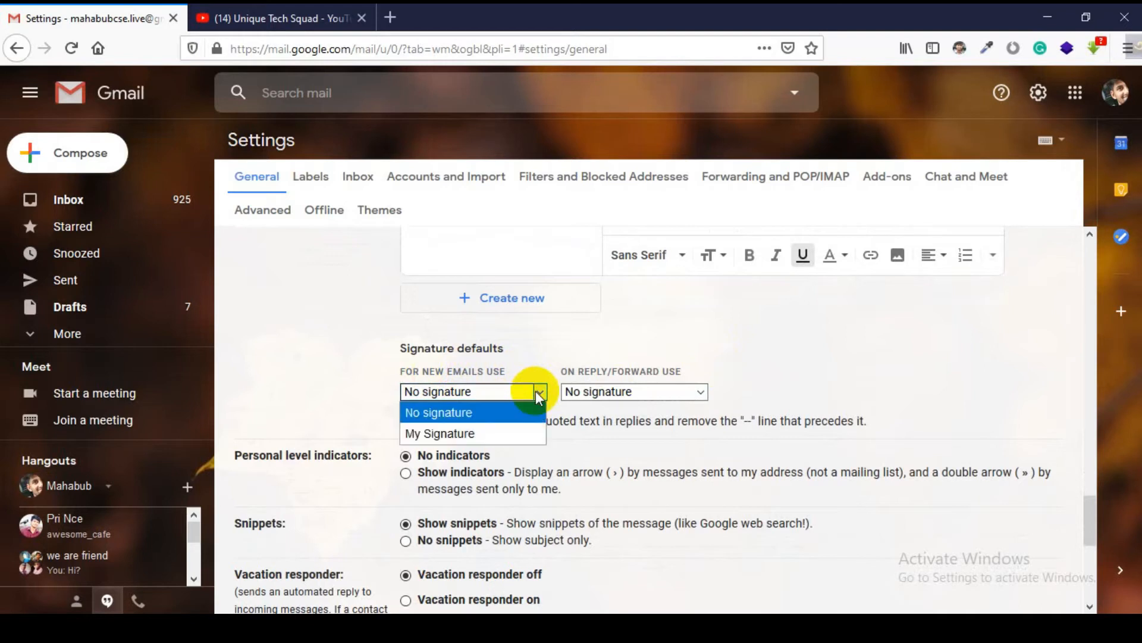
pyautogui.click(474, 434)
pyautogui.click(701, 391)
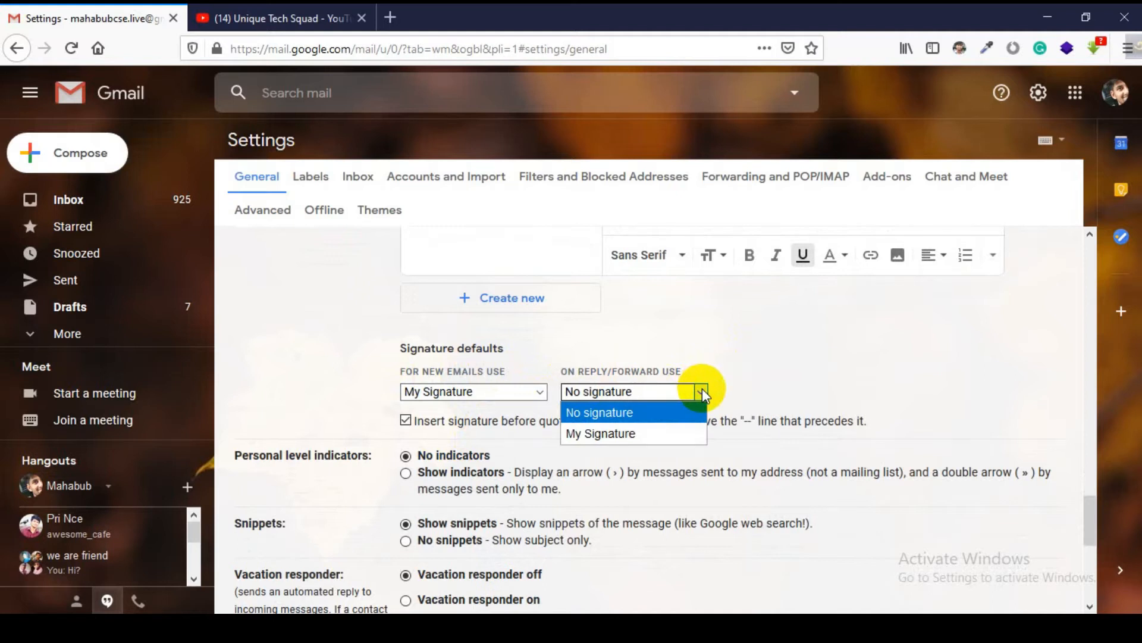
pyautogui.click(638, 433)
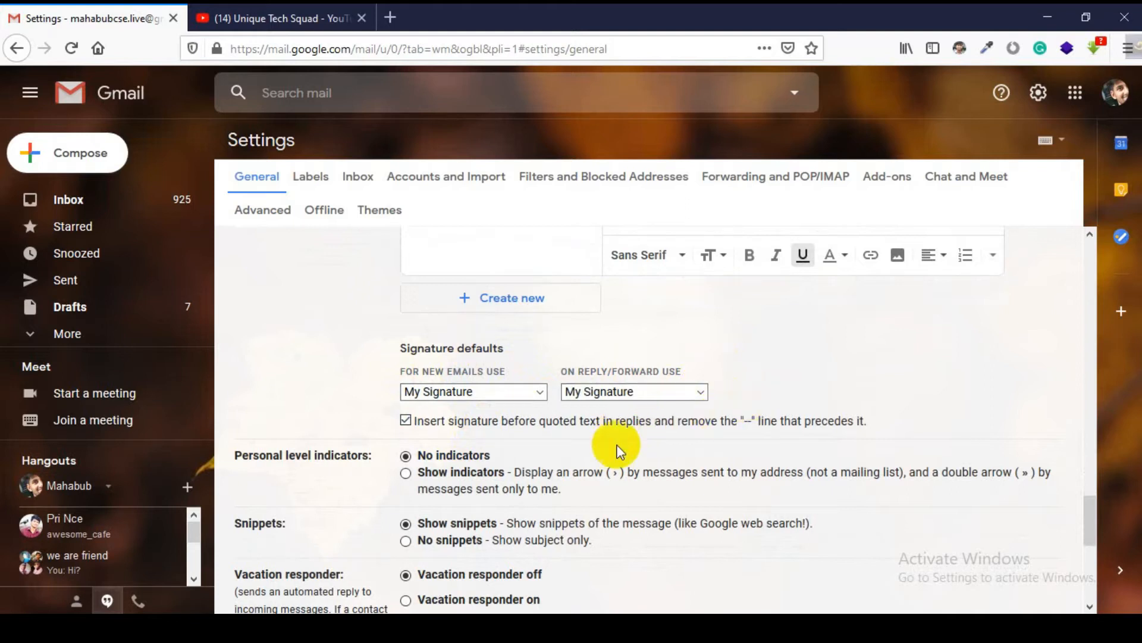
# Step: Turn off inserting the signature before quoted text in replies, then save the settings changes
pyautogui.scroll(-3, 620, 448)
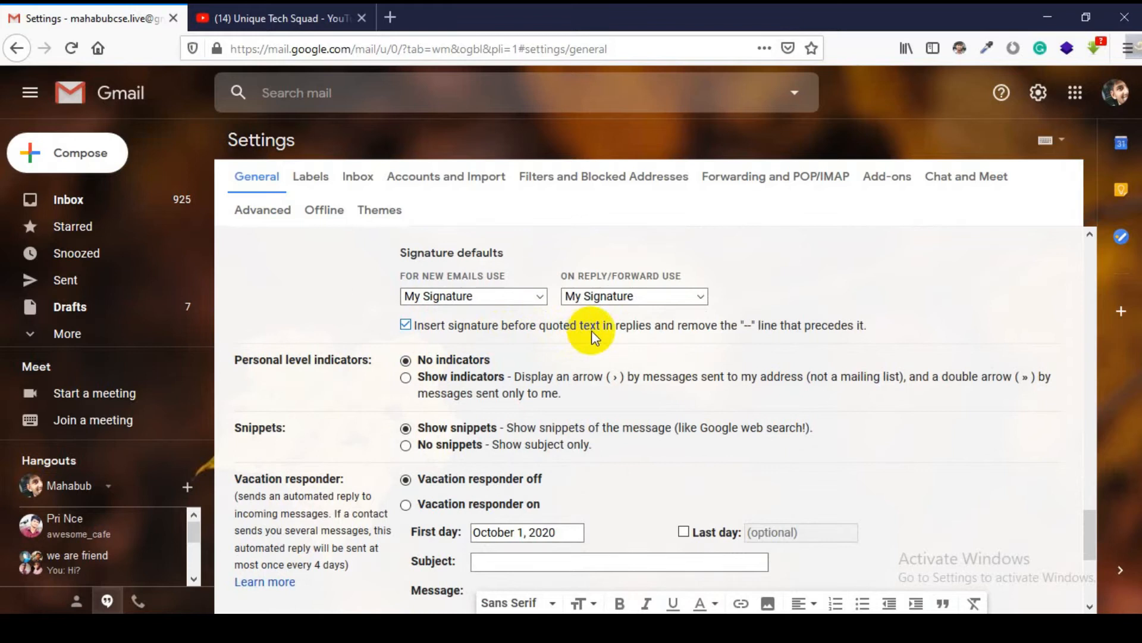
pyautogui.click(407, 326)
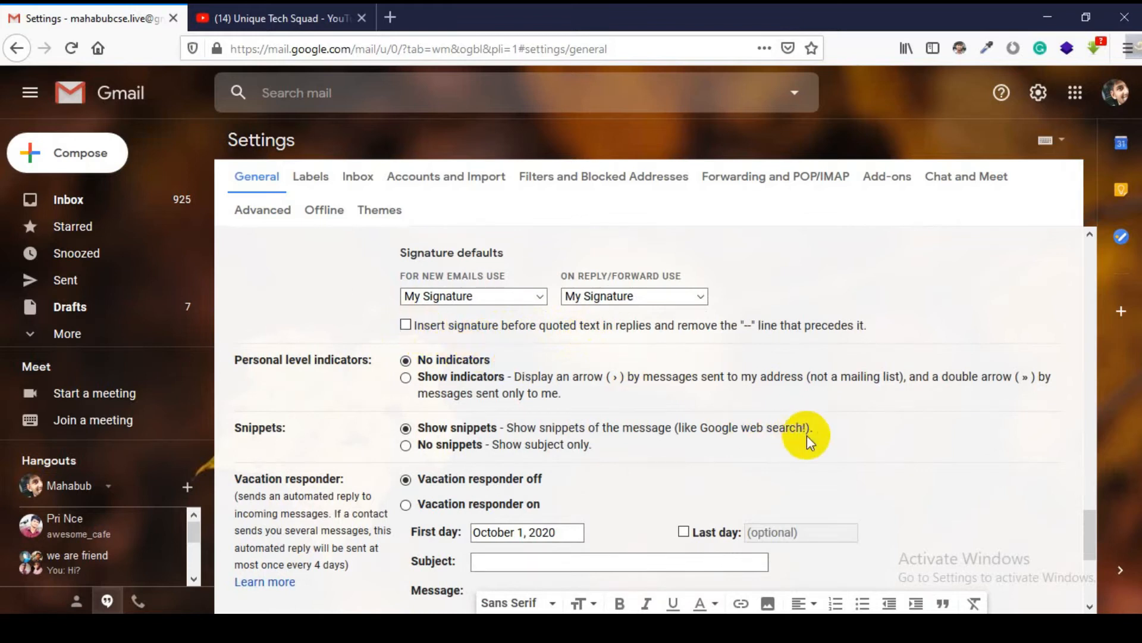
pyautogui.scroll(2, 804, 435)
pyautogui.scroll(1, 803, 436)
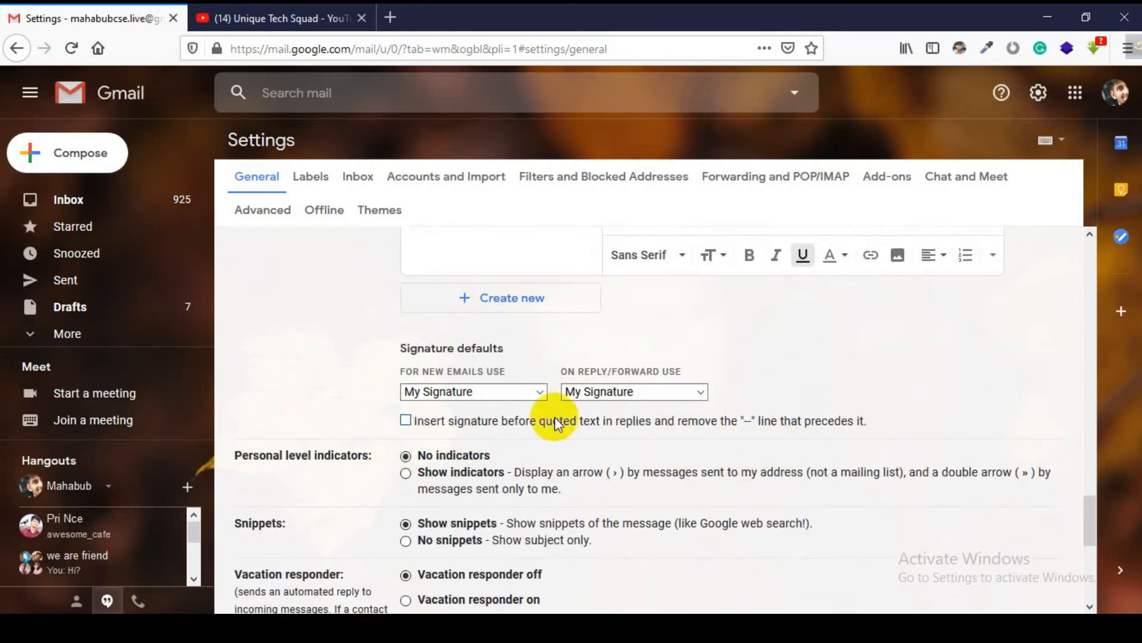
pyautogui.scroll(3, 730, 419)
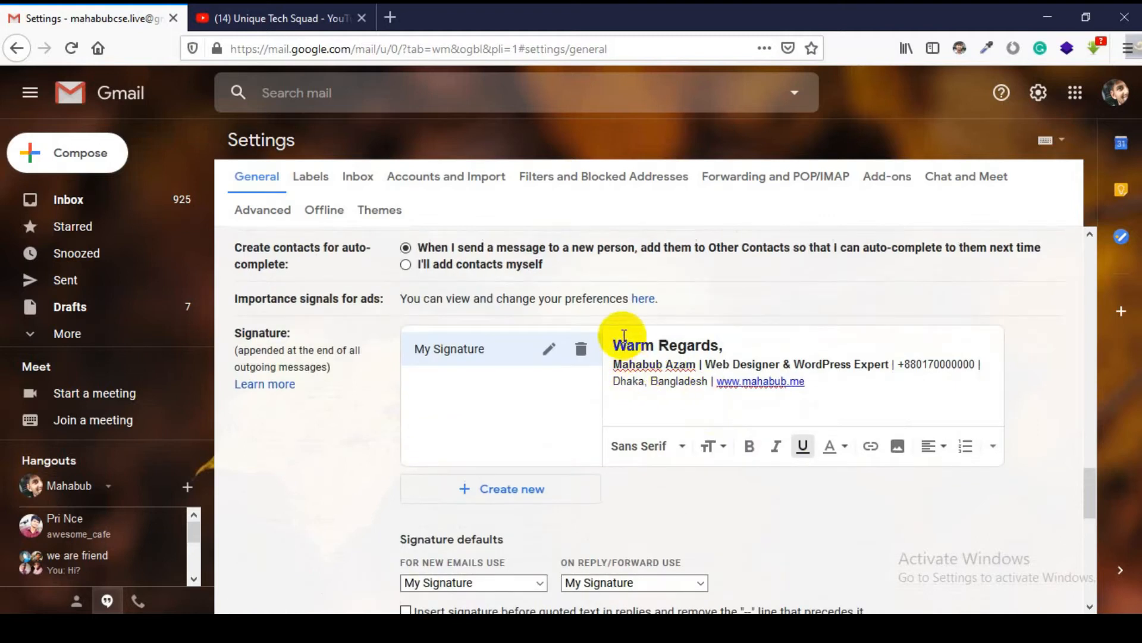
pyautogui.scroll(-12, 845, 380)
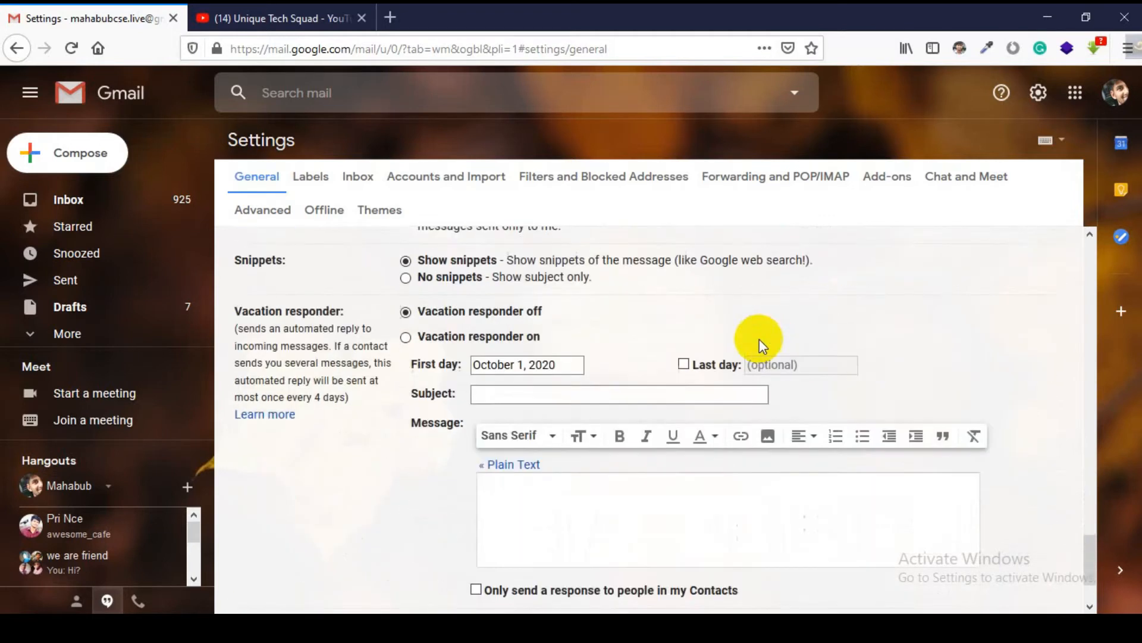
pyautogui.scroll(12, 774, 346)
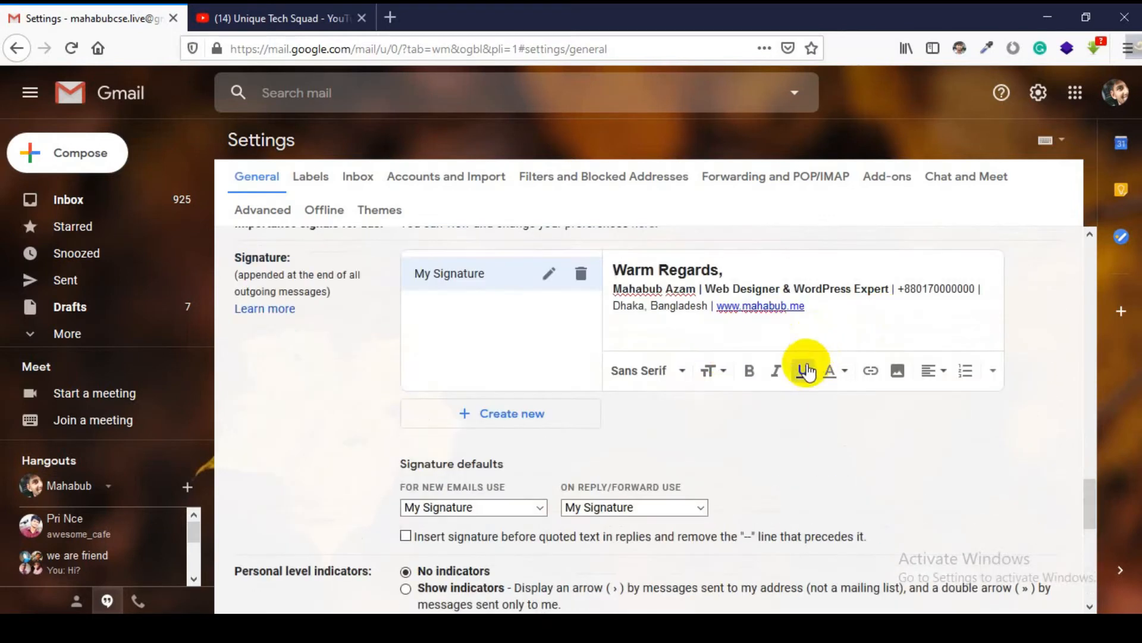
pyautogui.scroll(-7, 798, 369)
pyautogui.scroll(-5, 773, 381)
pyautogui.click(624, 522)
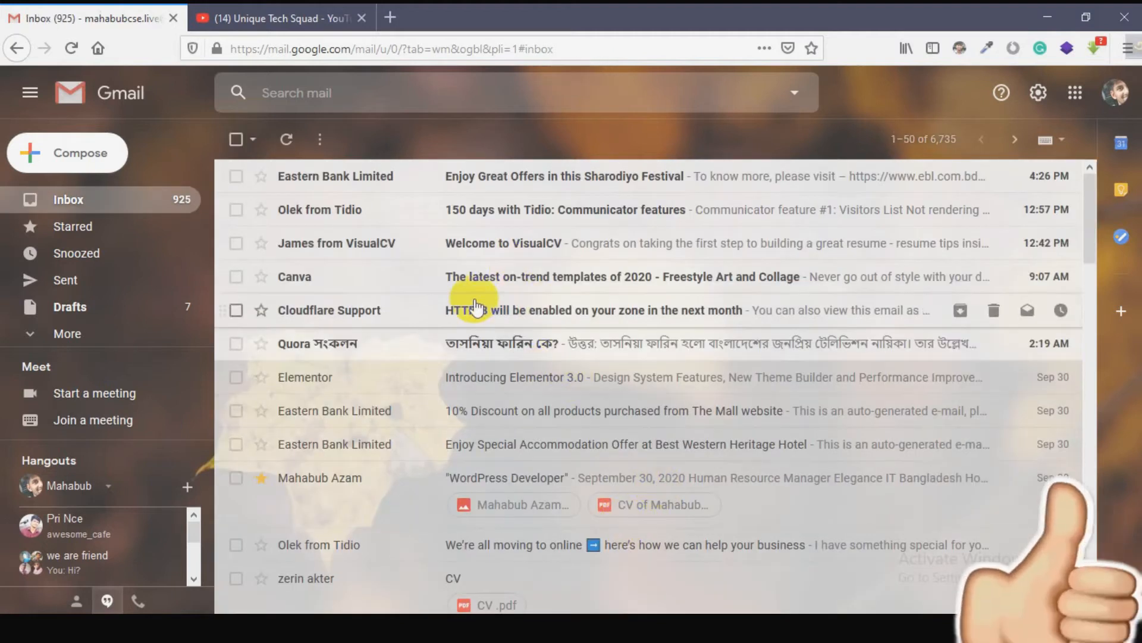
# Step: Open a new email message and check the signature inserted in its body
pyautogui.click(76, 163)
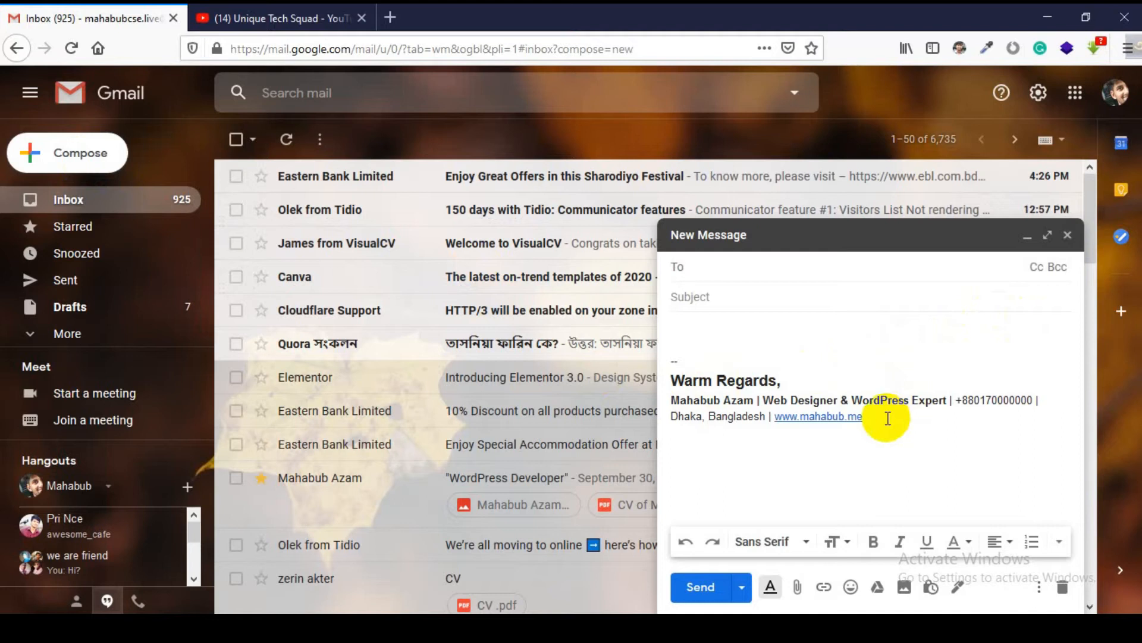
pyautogui.click(727, 332)
pyautogui.click(703, 297)
pyautogui.click(700, 271)
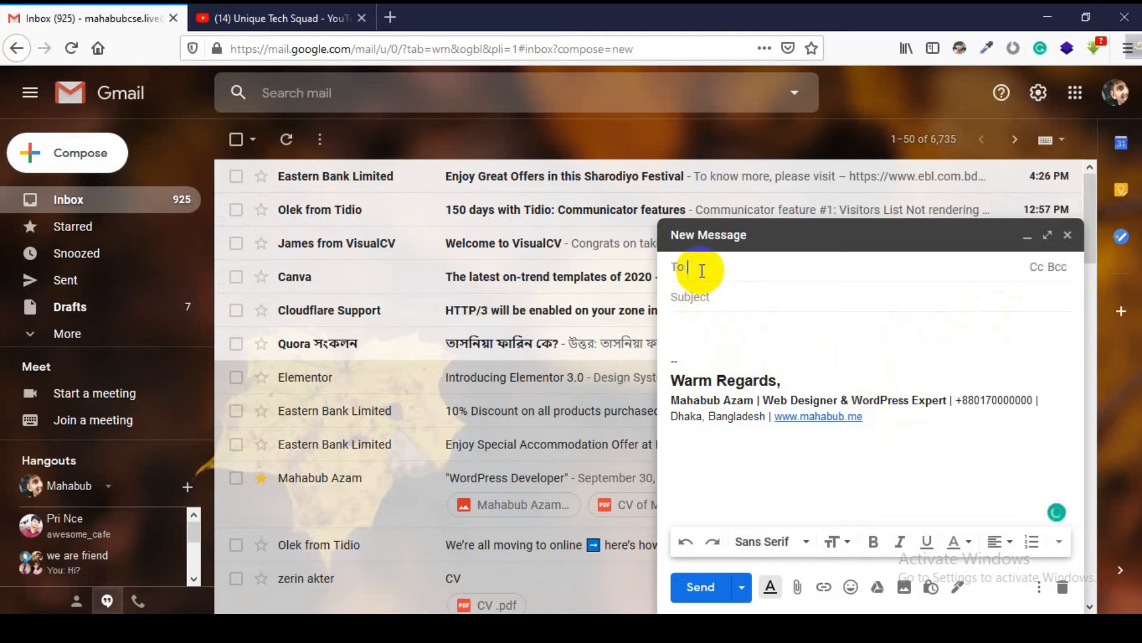
pyautogui.click(873, 421)
pyautogui.moveTo(875, 420); pyautogui.dragTo(710, 397)
pyautogui.click(887, 426)
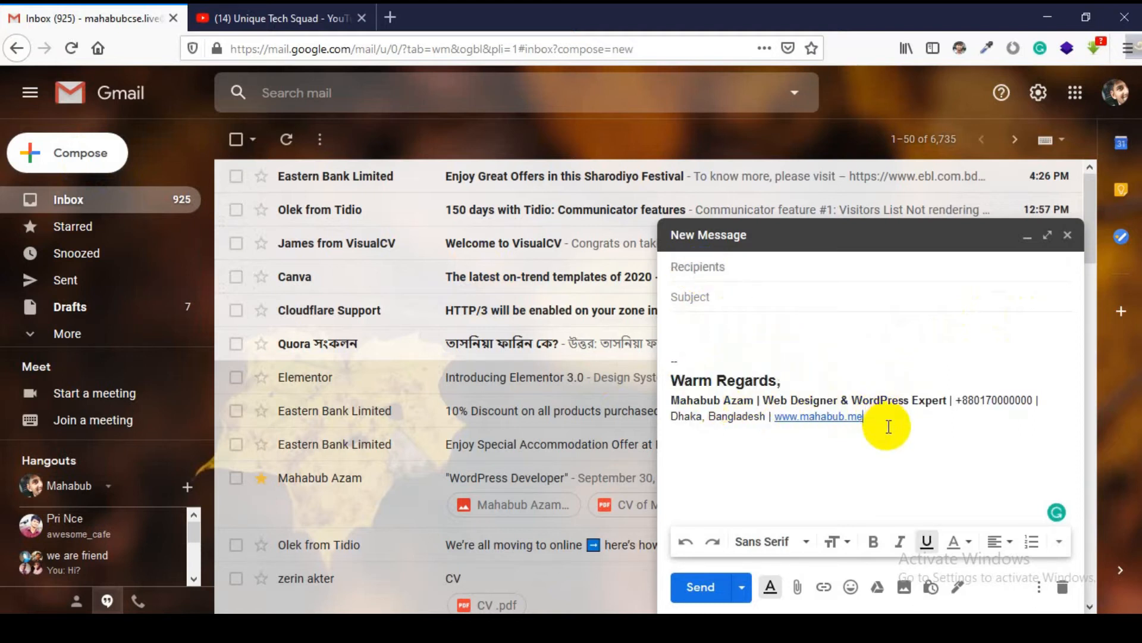
# Step: Address the message to the suggested contact's e-mail, enter the subject "Demo" and the body "Test", and send it
pyautogui.click(725, 267)
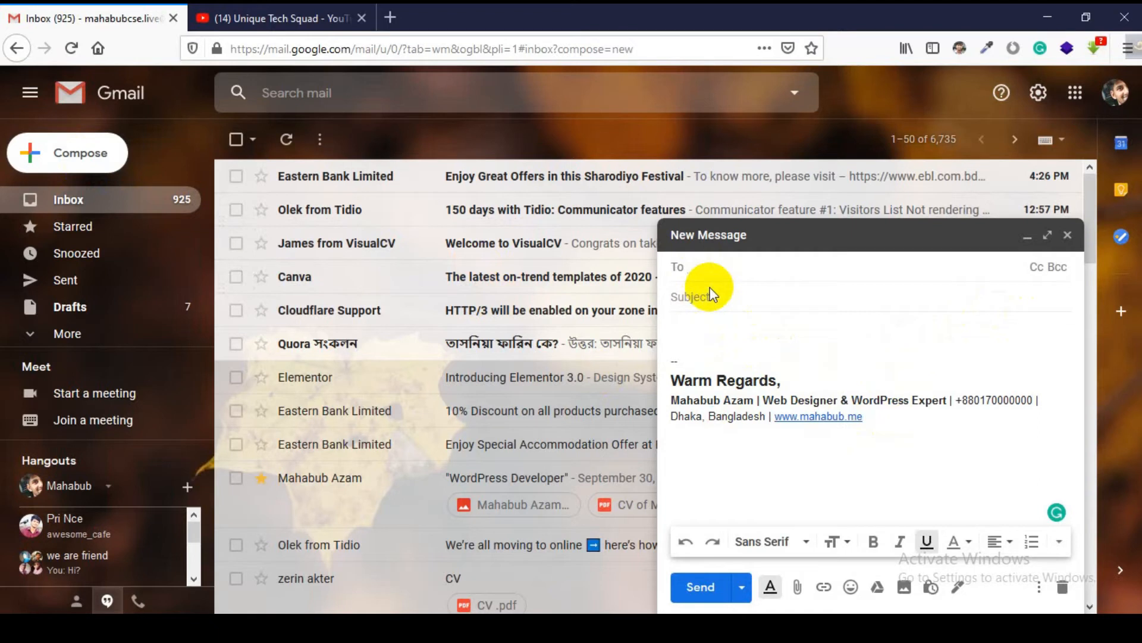
pyautogui.write('ma')
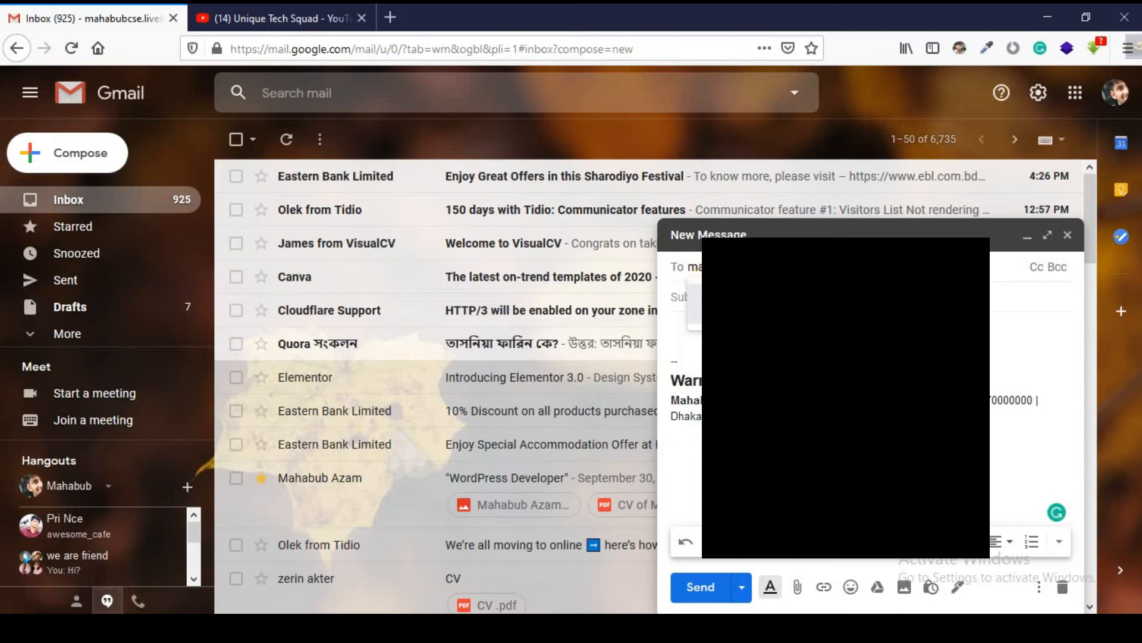
pyautogui.click(824, 310)
pyautogui.click(748, 298)
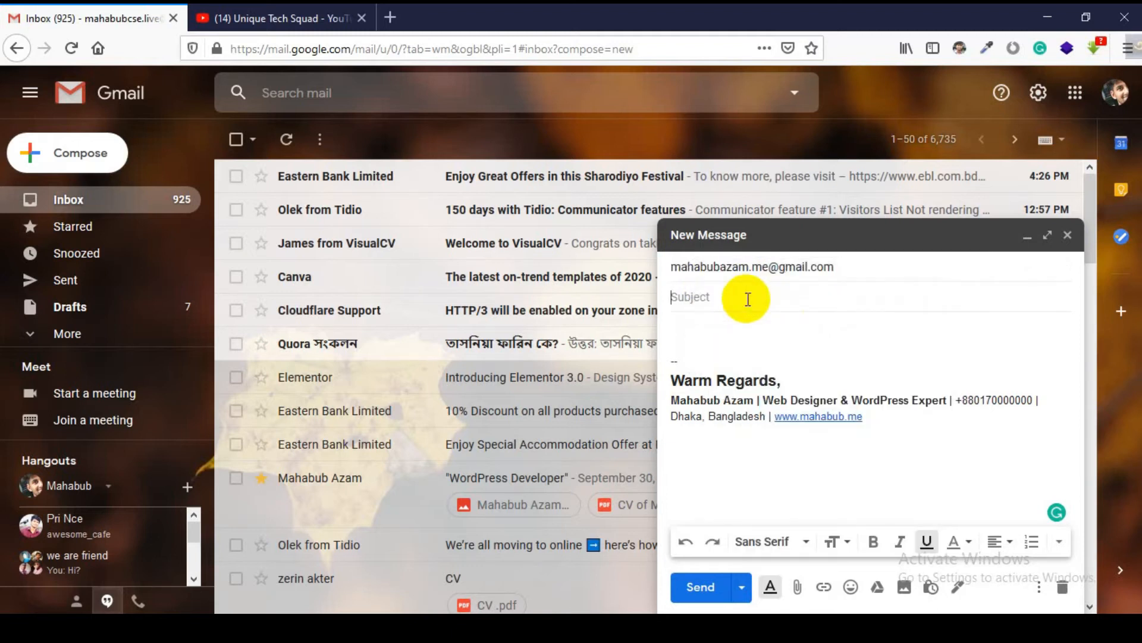
pyautogui.write('Demo')
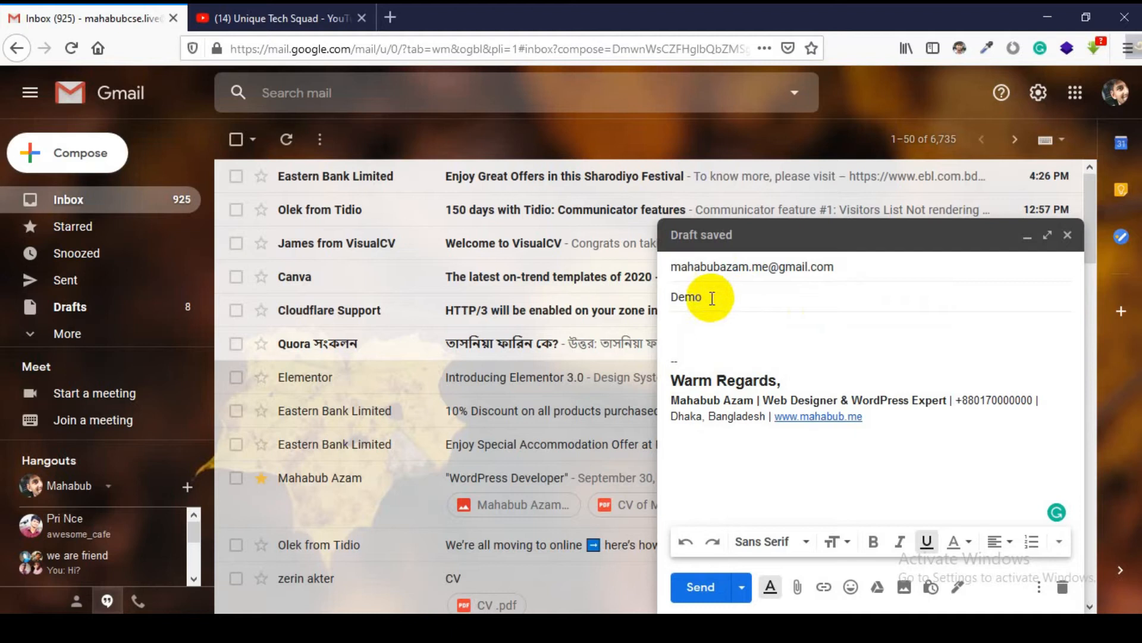
pyautogui.click(716, 323)
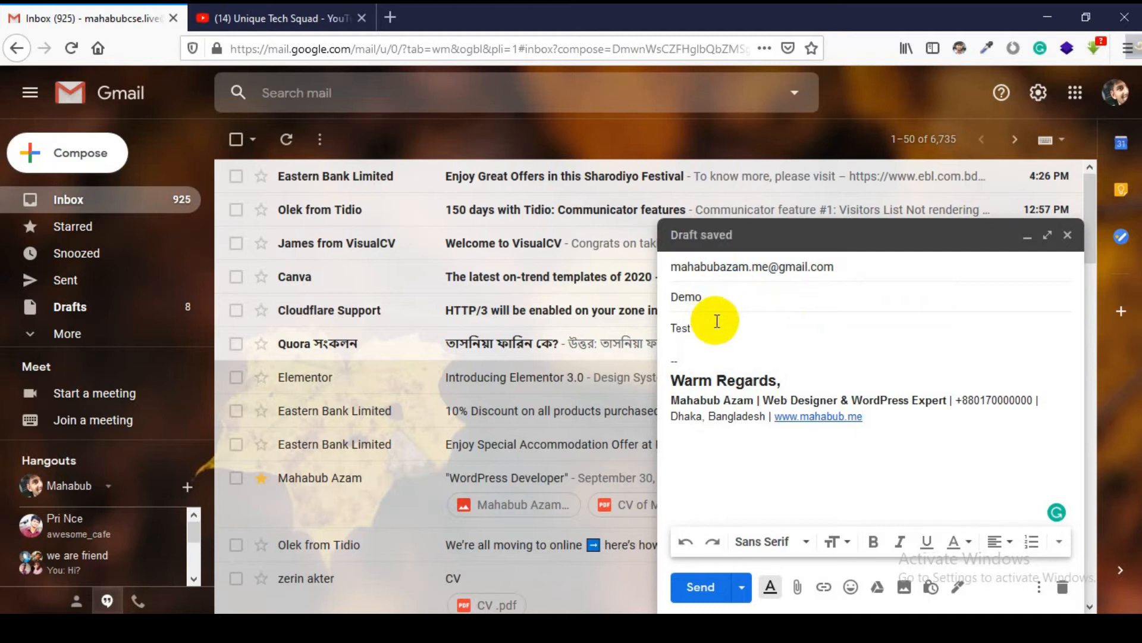
pyautogui.click(697, 589)
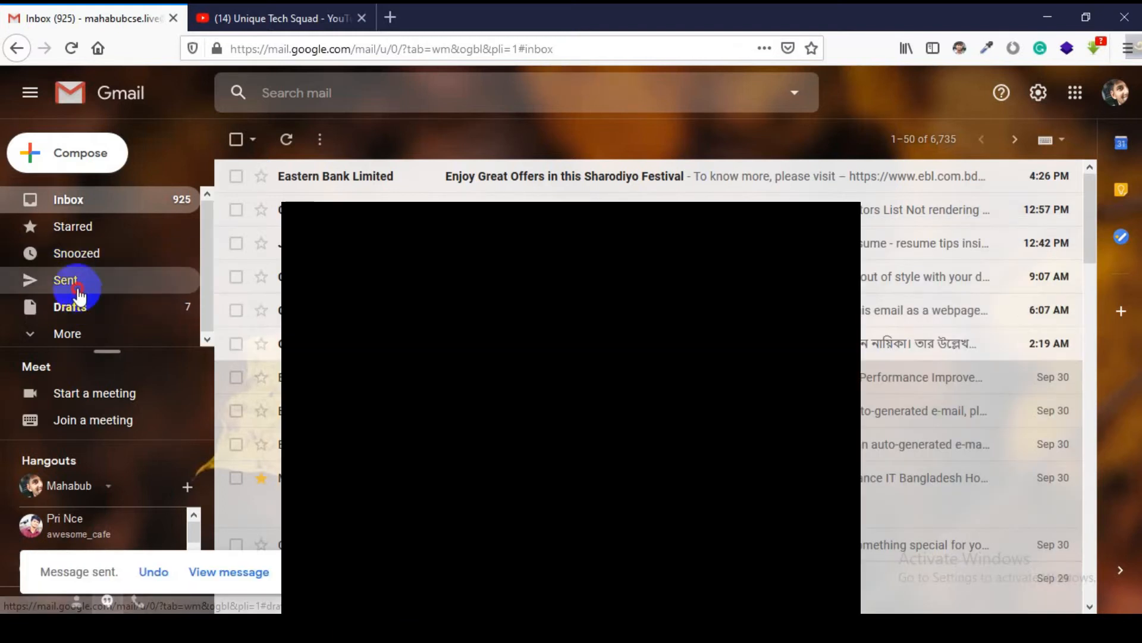
# Step: Open the "Demo" message in the sent mail and examine the separator, closing line and contact details of its signature
pyautogui.click(77, 284)
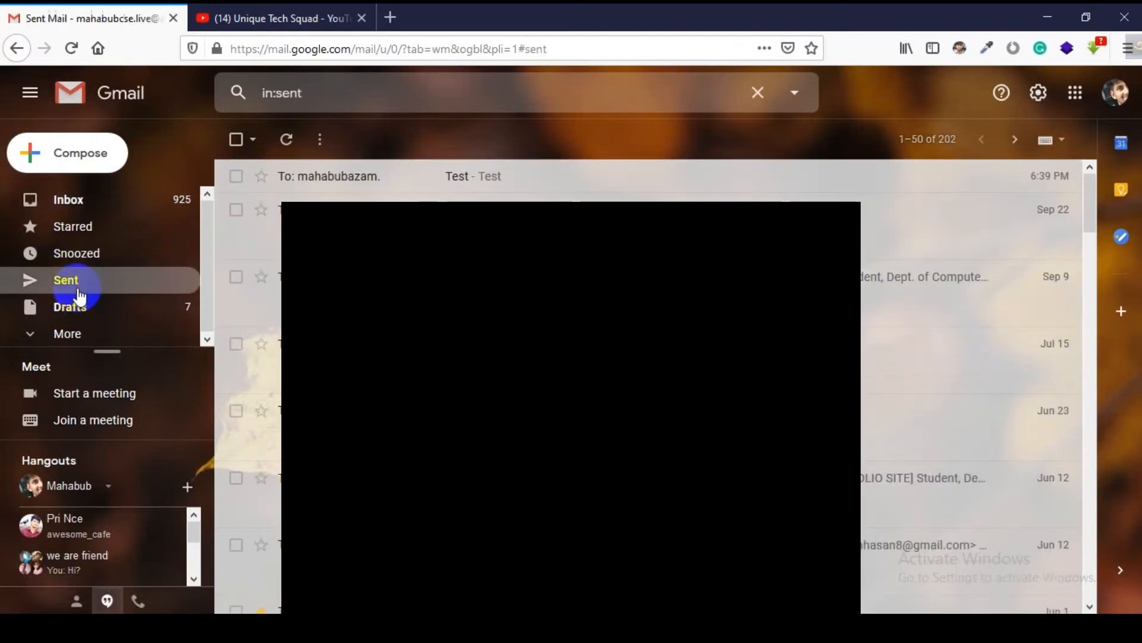
pyautogui.click(519, 179)
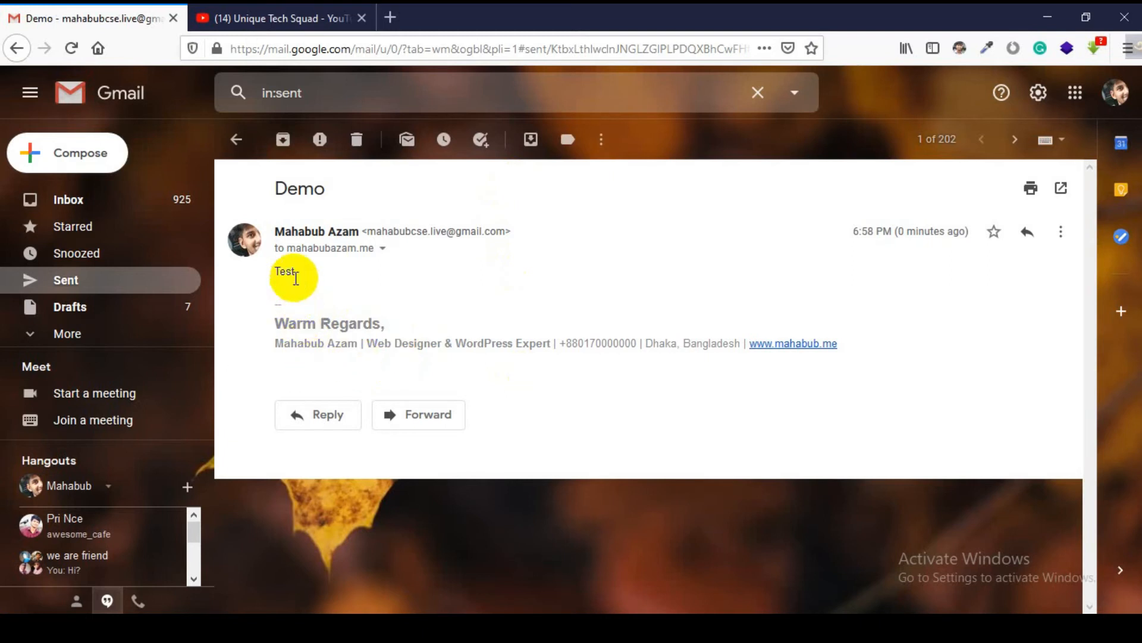
pyautogui.moveTo(301, 275)
pyautogui.mouseDown()
pyautogui.moveTo(262, 276)
pyautogui.moveTo(310, 275)
pyautogui.mouseUp()
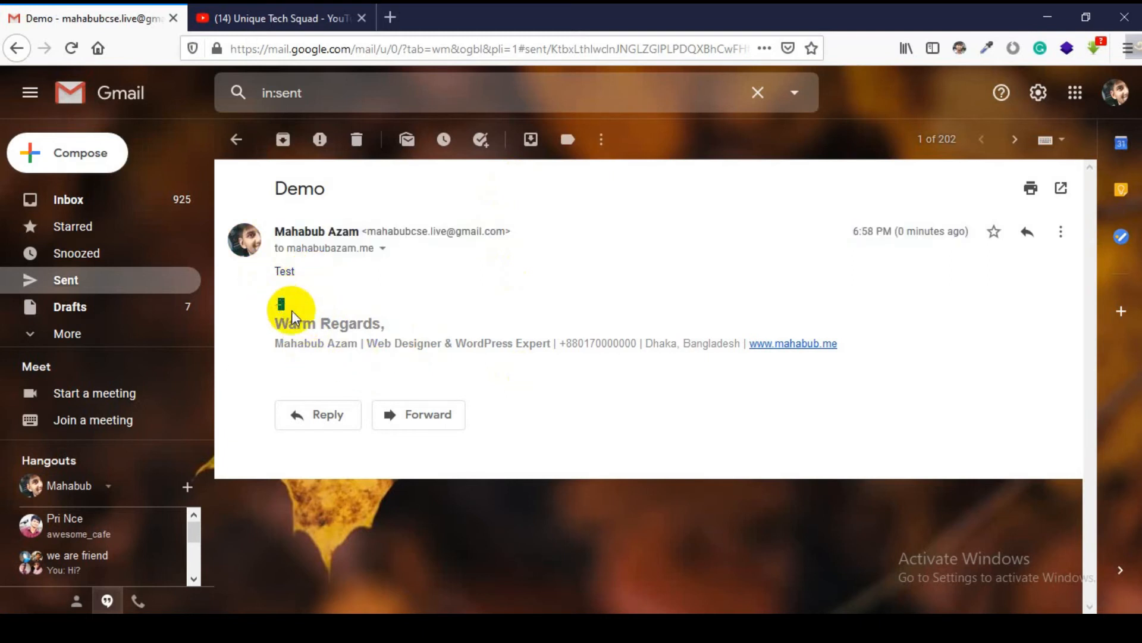
pyautogui.moveTo(394, 325); pyautogui.dragTo(296, 324)
pyautogui.click(863, 350)
pyautogui.moveTo(863, 351); pyautogui.dragTo(273, 344)
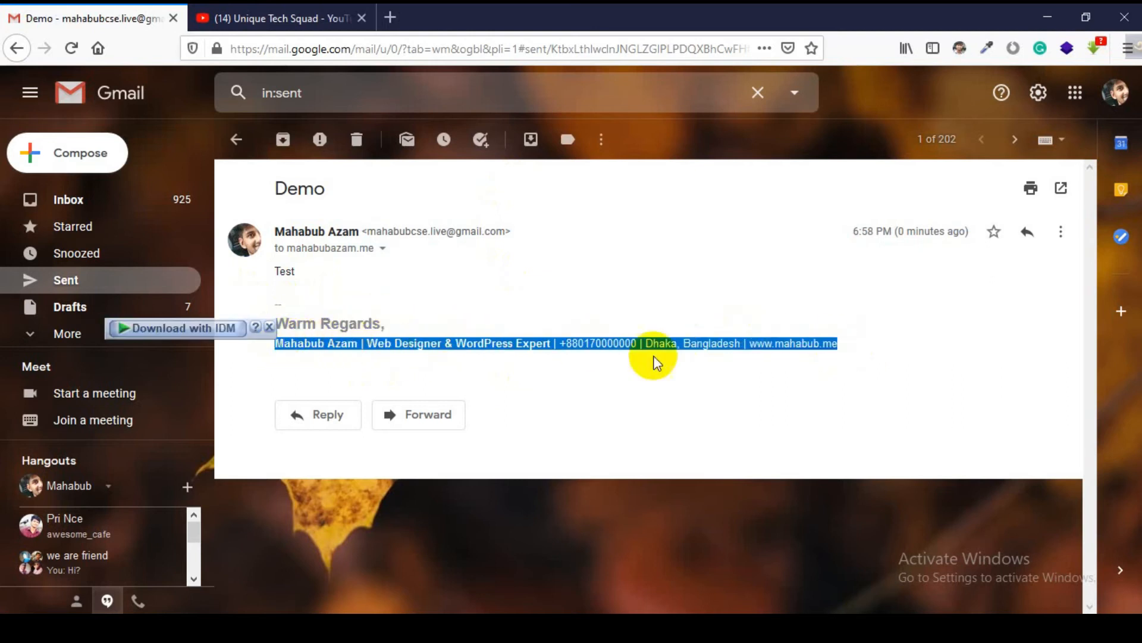
pyautogui.click(872, 332)
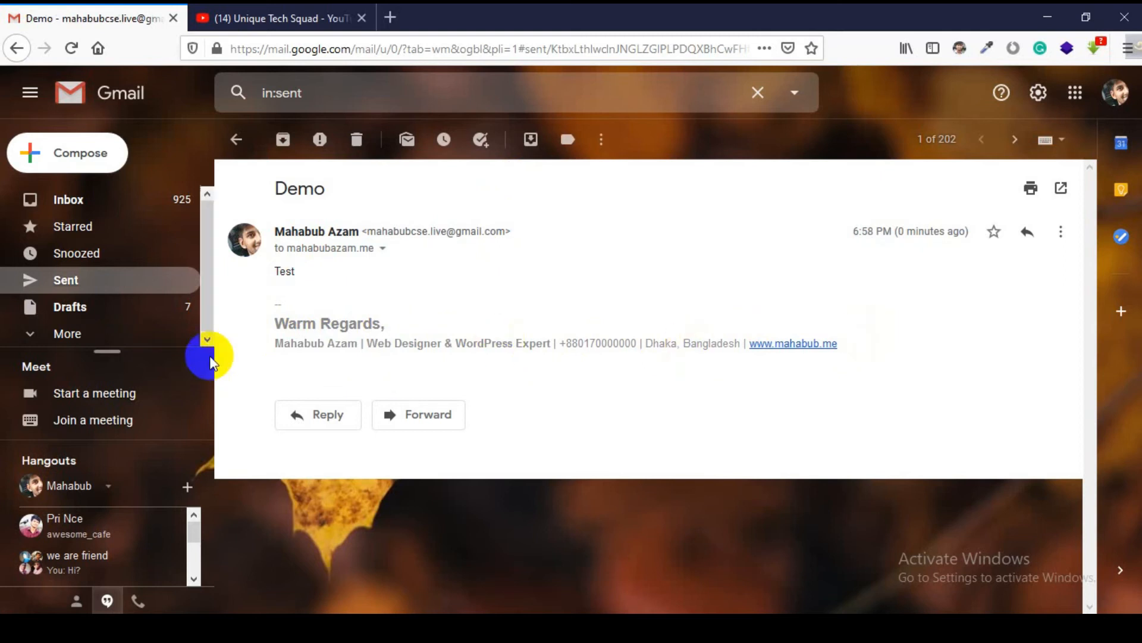
pyautogui.moveTo(292, 306); pyautogui.dragTo(274, 308)
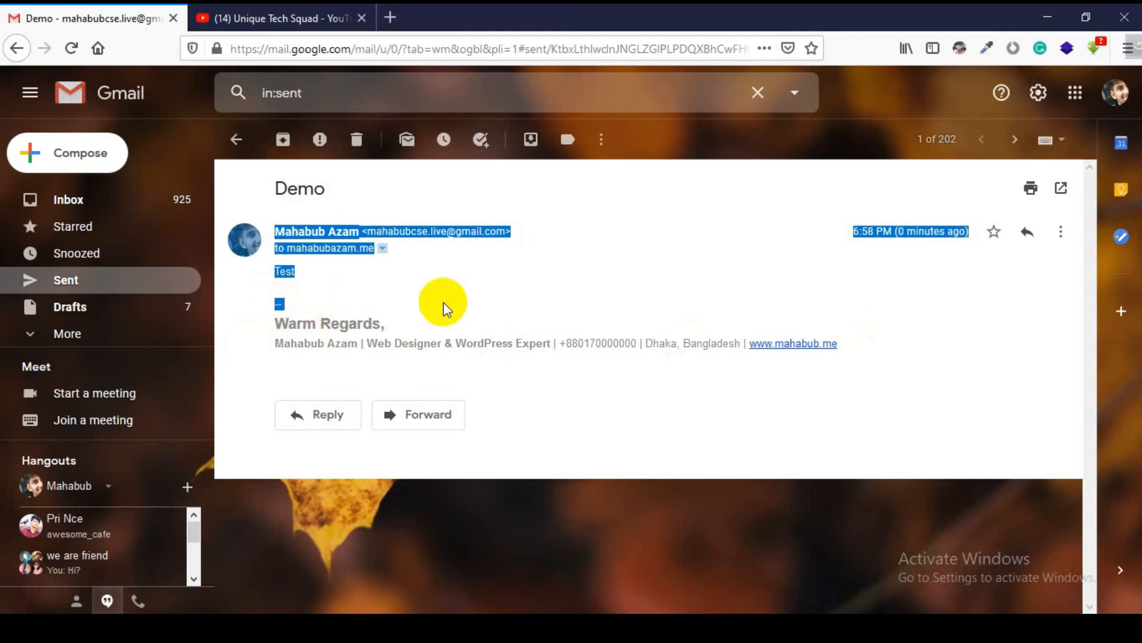
# Step: In the general settings, turn on inserting the signature before quoted text and removing the "--" line, then save the changes
pyautogui.click(274, 317)
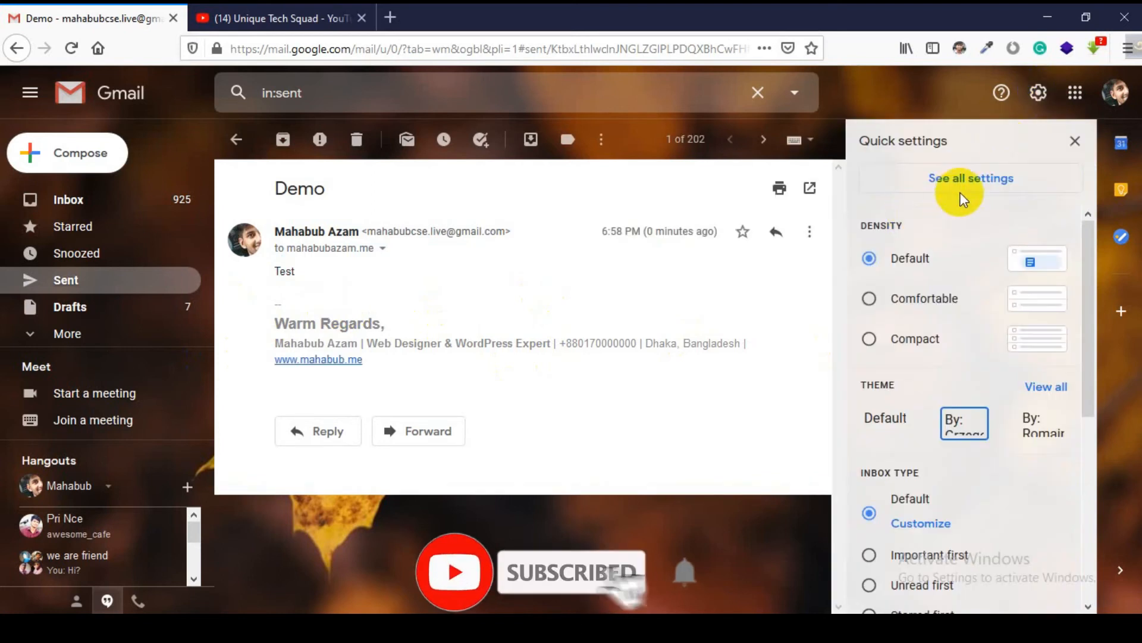
pyautogui.click(981, 181)
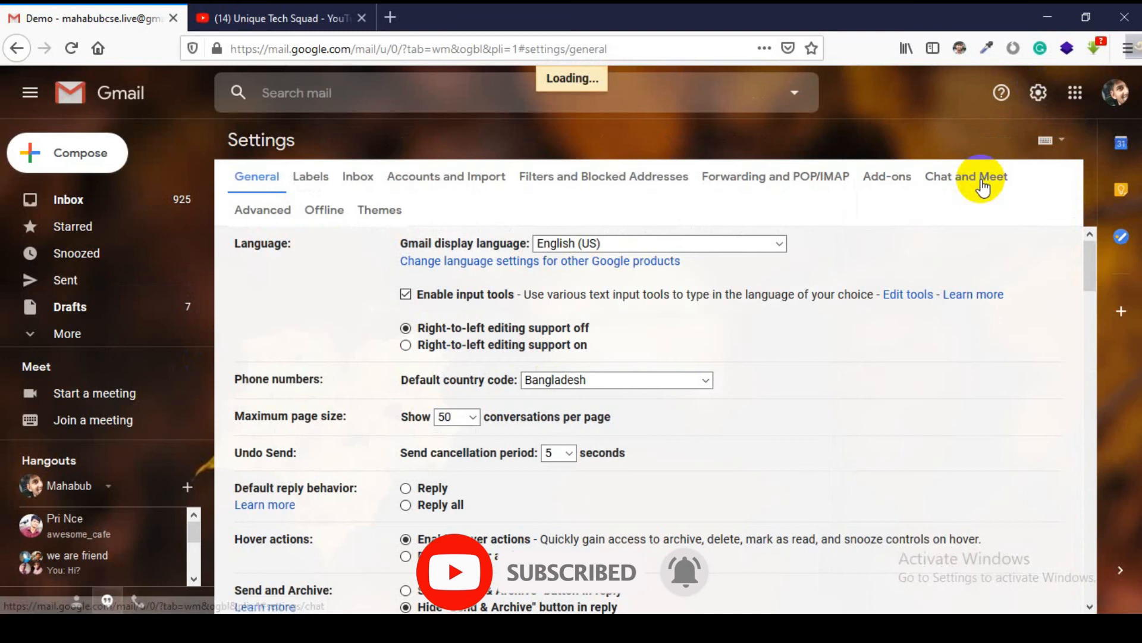
pyautogui.scroll(-5, 608, 327)
pyautogui.scroll(-15, 608, 328)
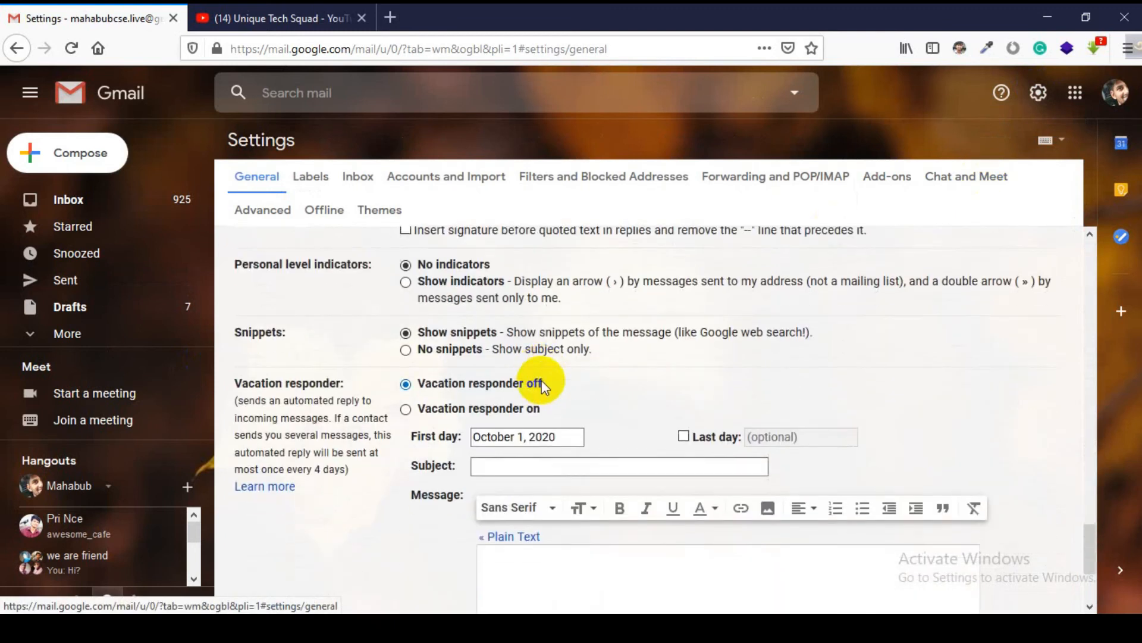
pyautogui.scroll(3, 543, 385)
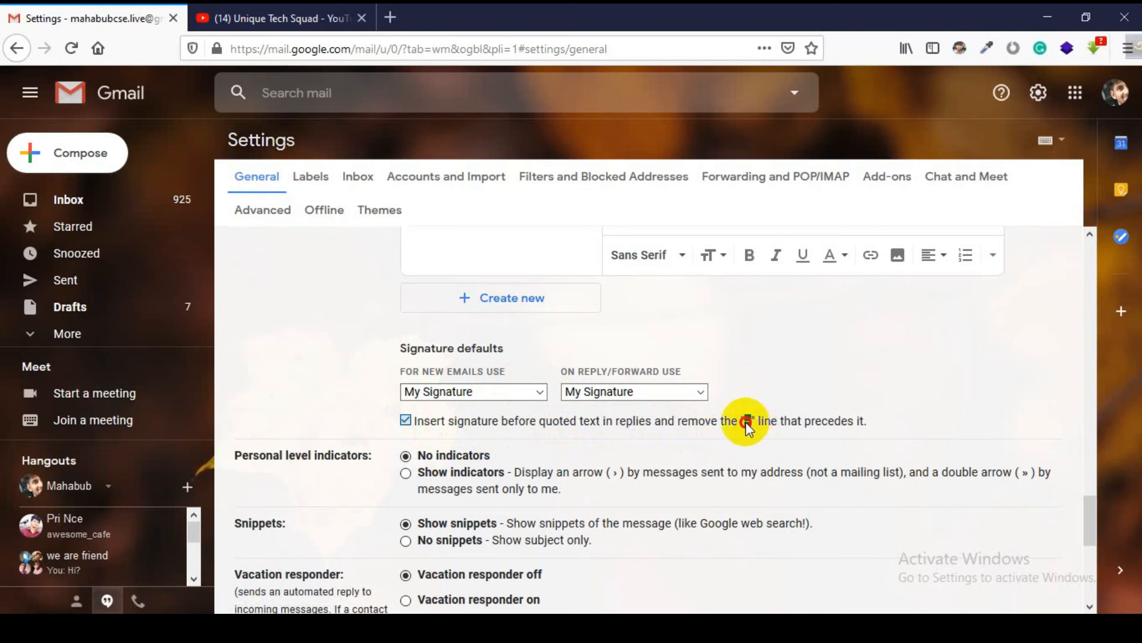
pyautogui.scroll(-6, 857, 414)
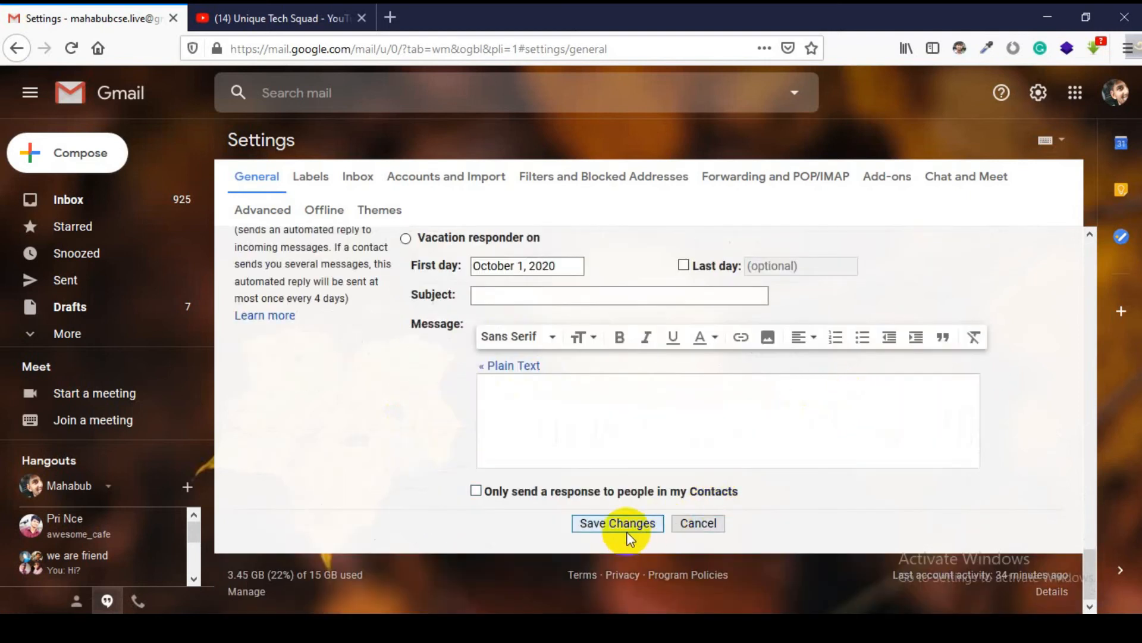
pyautogui.click(621, 528)
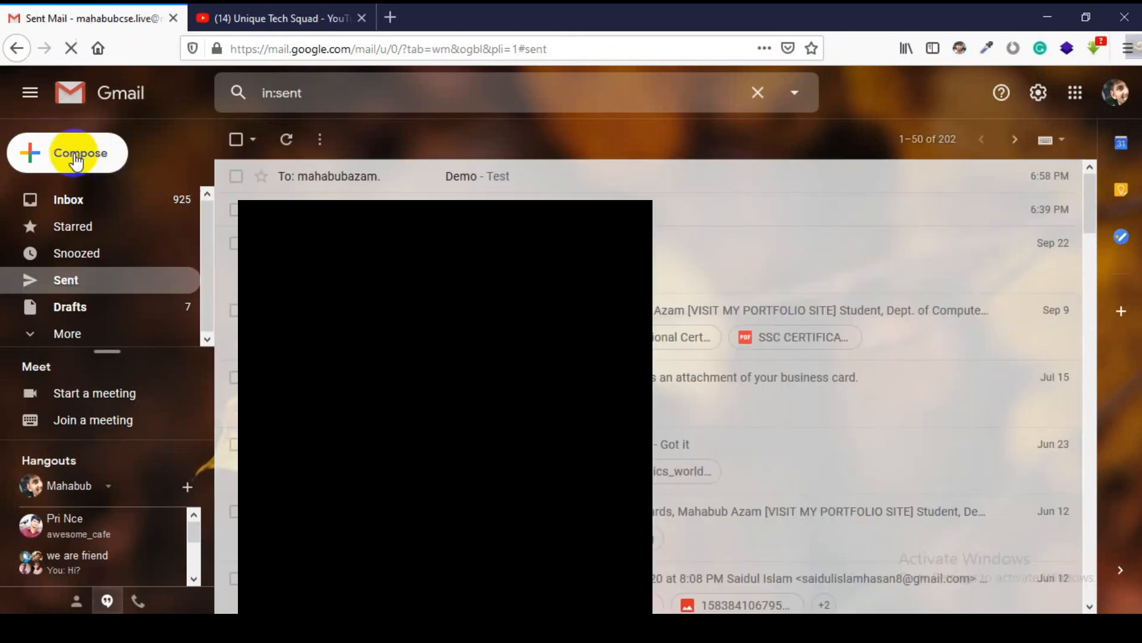
# Step: Start a new email with the inbox open behind it and check the message body for the "--" line above the signature
pyautogui.click(76, 156)
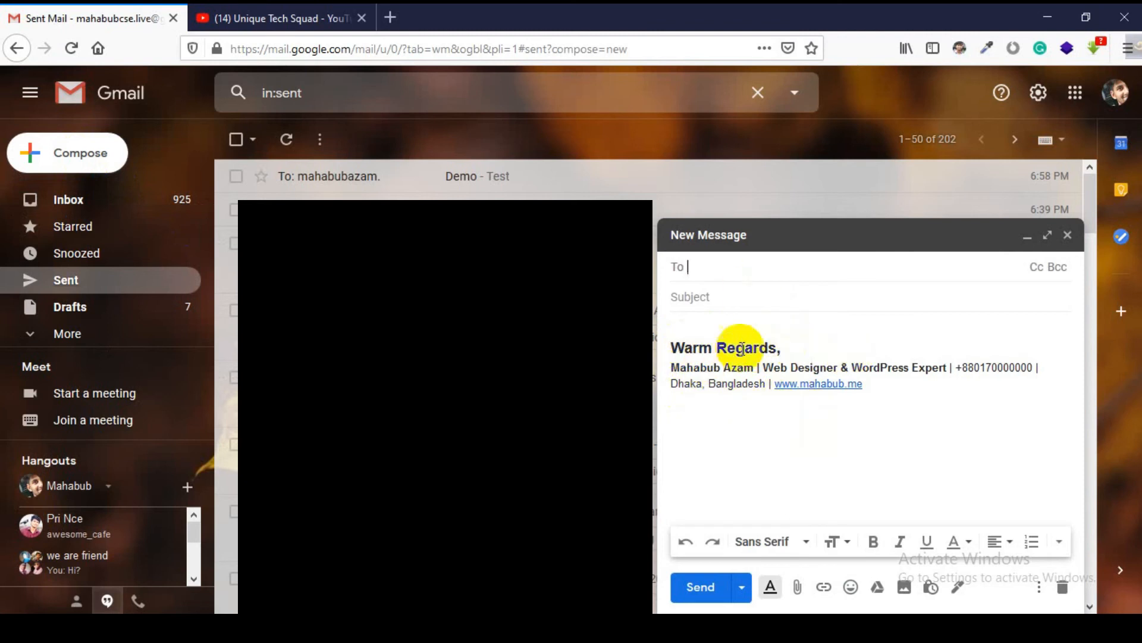
pyautogui.click(58, 202)
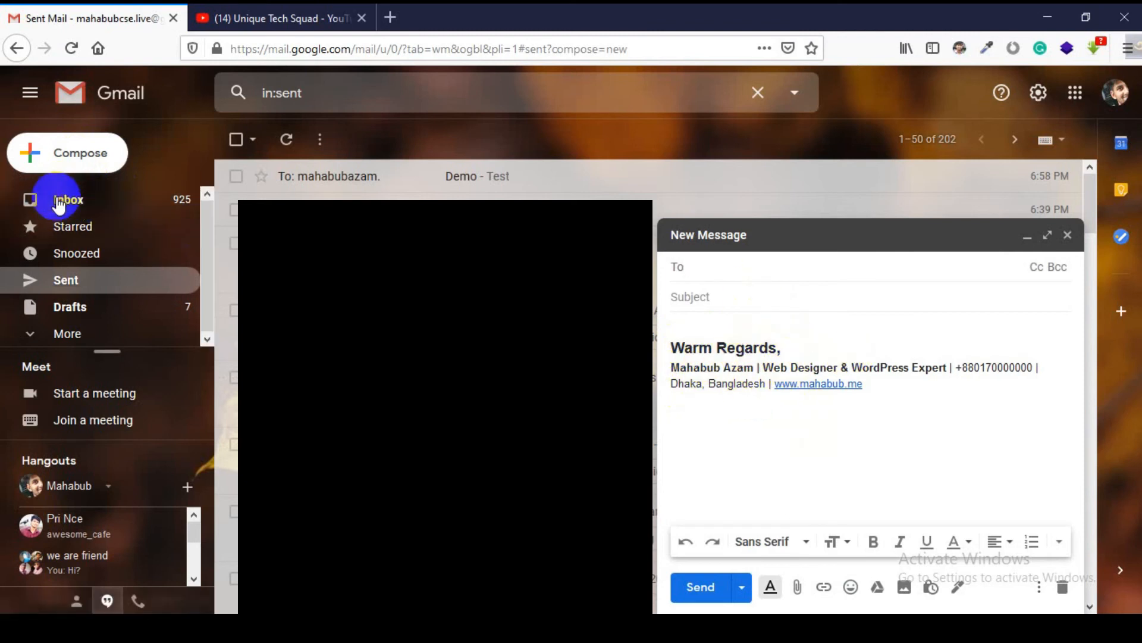
pyautogui.click(888, 387)
pyautogui.click(682, 334)
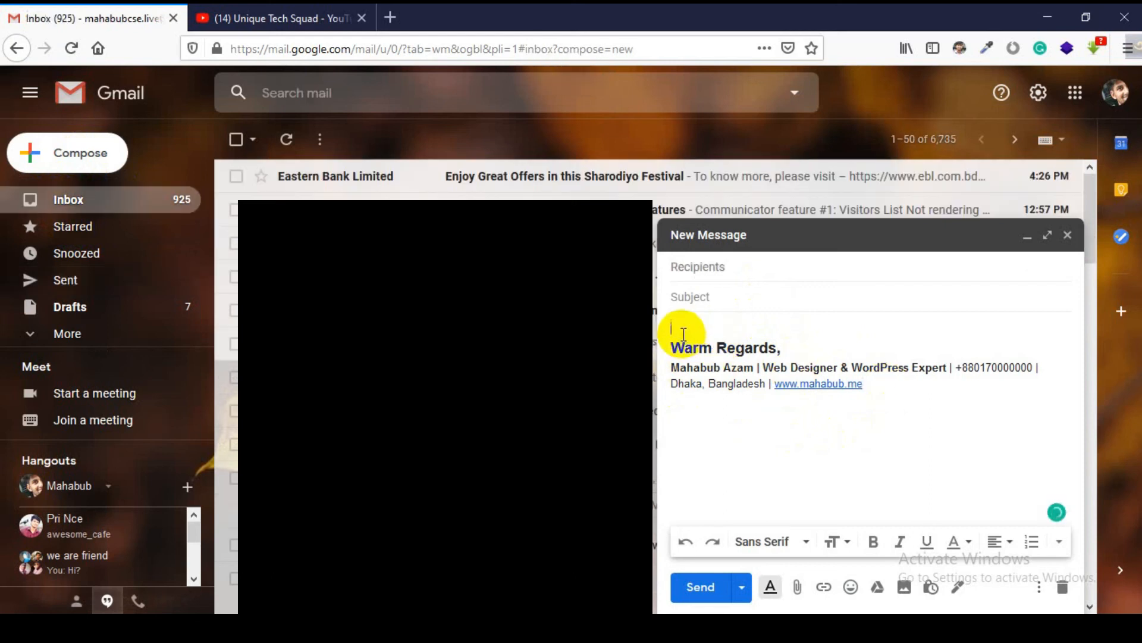